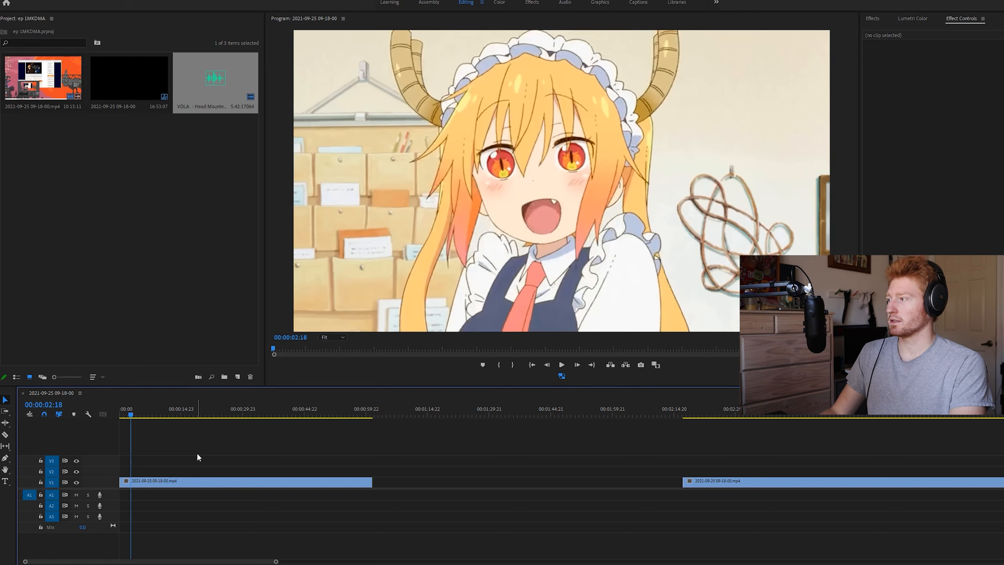
Split the footage on V1 at its shot changes, including 00:00:02:18, 00:00:04:00 and 00:00:05:12
{"action": "key", "text": "ctrl+k"}
{"action": "key", "text": "space"}
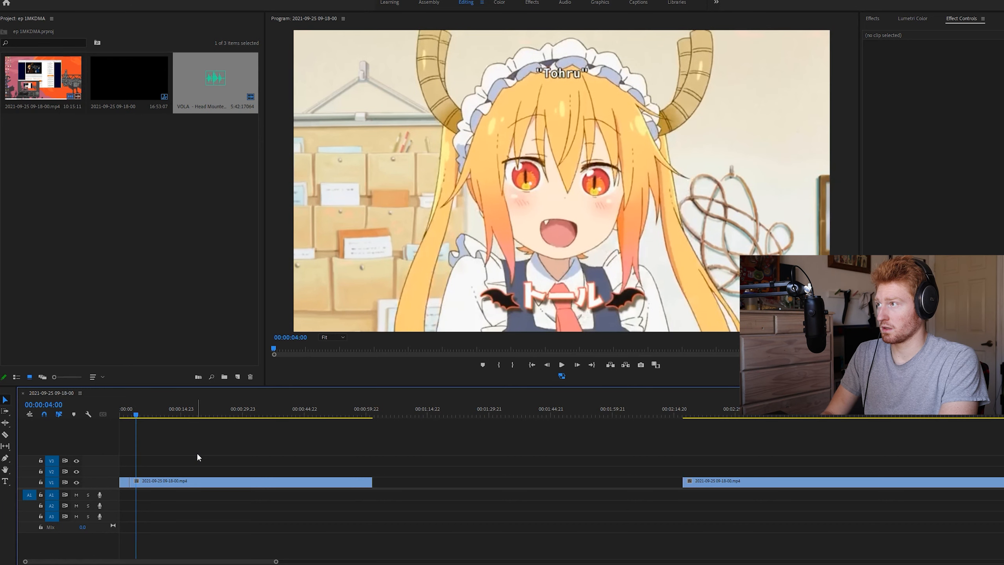
{"action": "key", "text": "ctrl+k"}
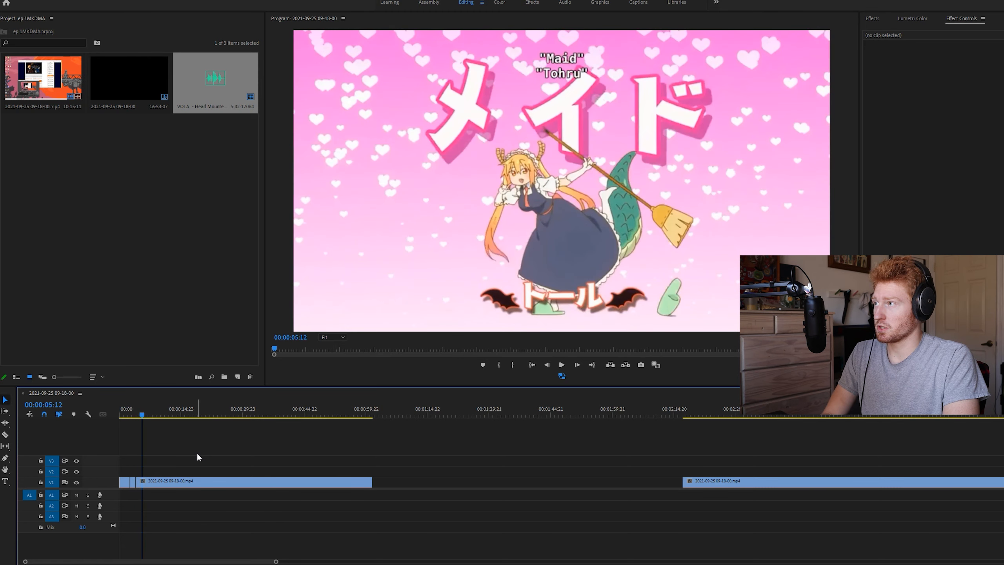
{"action": "key", "text": "ctrl+k"}
{"action": "key", "text": "ctrl+k"}
{"action": "key", "text": "ctrl+k"}
{"action": "key", "text": "ctrl+k"}
{"action": "key", "text": "ctrl+k"}
{"action": "key", "text": "ctrl+k"}
{"action": "key", "text": "ctrl+k"}
{"action": "key", "text": "ctrl+k"}
{"action": "key", "text": "ctrl+k"}
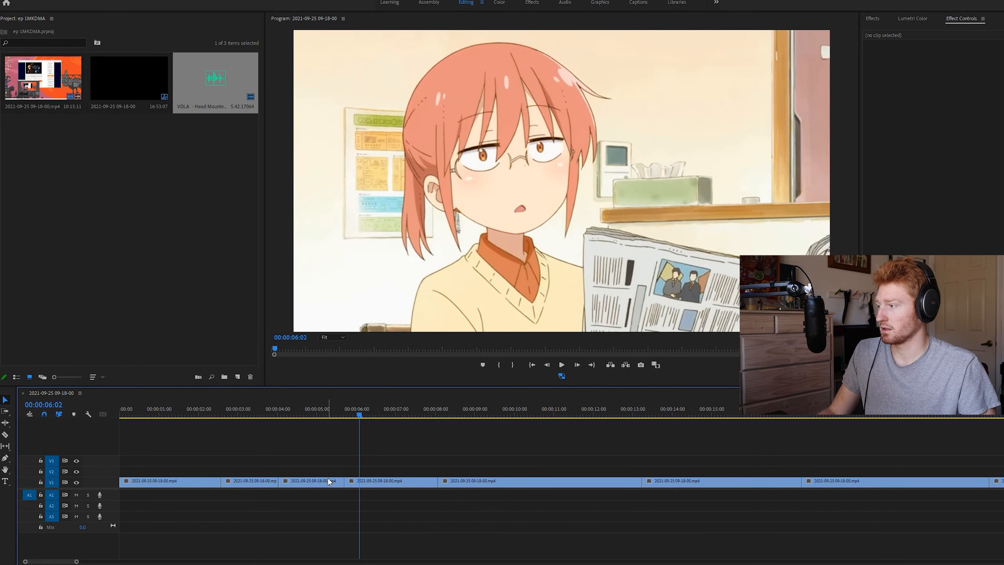
Delete the pink title-card shot from V1, then split the following newspaper shot at 00:00:06:20 and delete the part after the cut
{"action": "left_click", "coordinate": [331, 481]}
{"action": "key", "text": "Delete"}
{"action": "key", "text": "space"}
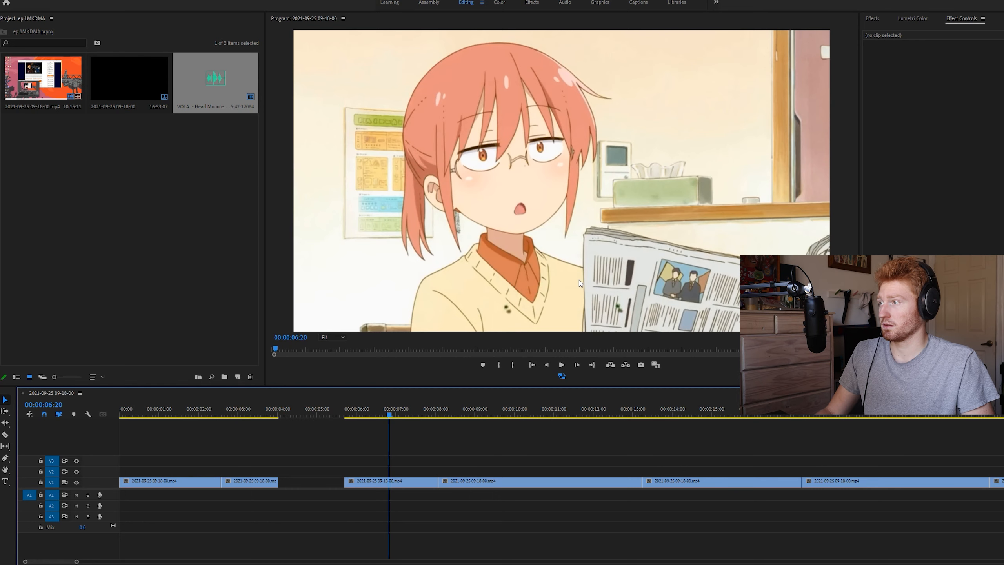
{"action": "key", "text": "ctrl+k"}
{"action": "left_click", "coordinate": [421, 484]}
{"action": "key", "text": "Delete"}
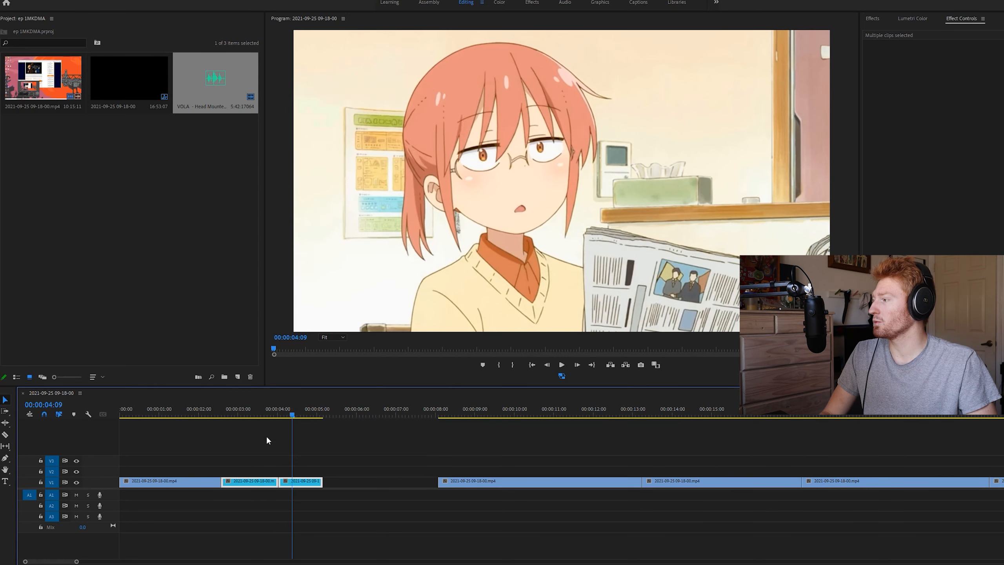
Play through the opening shots and delete the unwanted shot right after the magazine shot on V1
{"action": "left_click", "coordinate": [243, 414]}
{"action": "key", "text": "space"}
{"action": "left_click", "coordinate": [280, 430]}
{"action": "left_click_drag", "start_coordinate": [232, 415], "coordinate": [802, 435]}
{"action": "key", "text": "Delete"}
Reposition the subtitled magazine shot at 00:00:14:17 within the frame
{"action": "left_click", "coordinate": [701, 414]}
{"action": "left_click", "coordinate": [688, 135]}
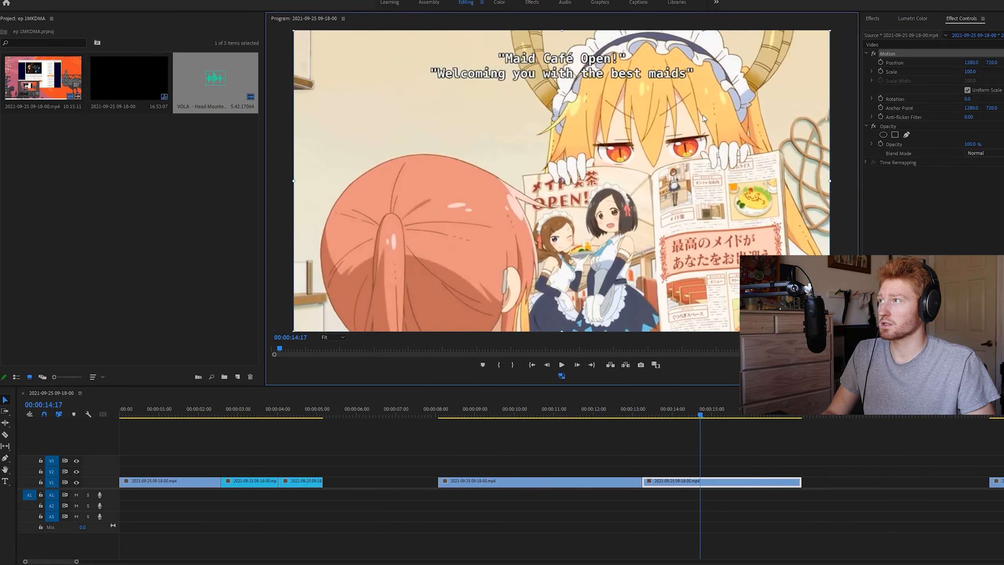
{"action": "left_click_drag", "start_coordinate": [561, 181], "coordinate": [561, 334]}
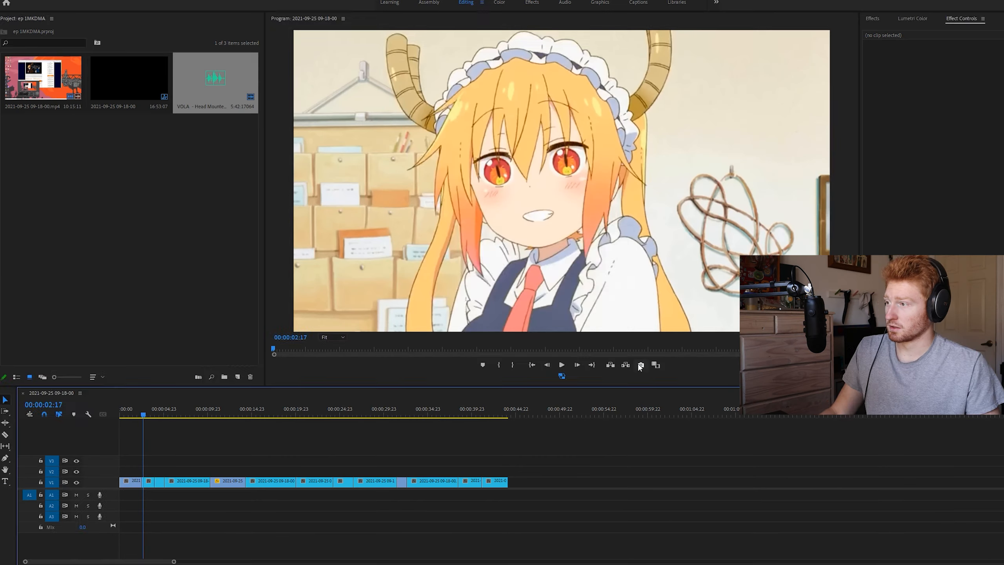
Export the frame at 00:00:02:17 as a PNG named "toh 1 c" into the Desktop folder MKDMA\screen captures, importing it into the project
{"action": "left_click", "coordinate": [640, 365]}
{"action": "type", "text": "to"}
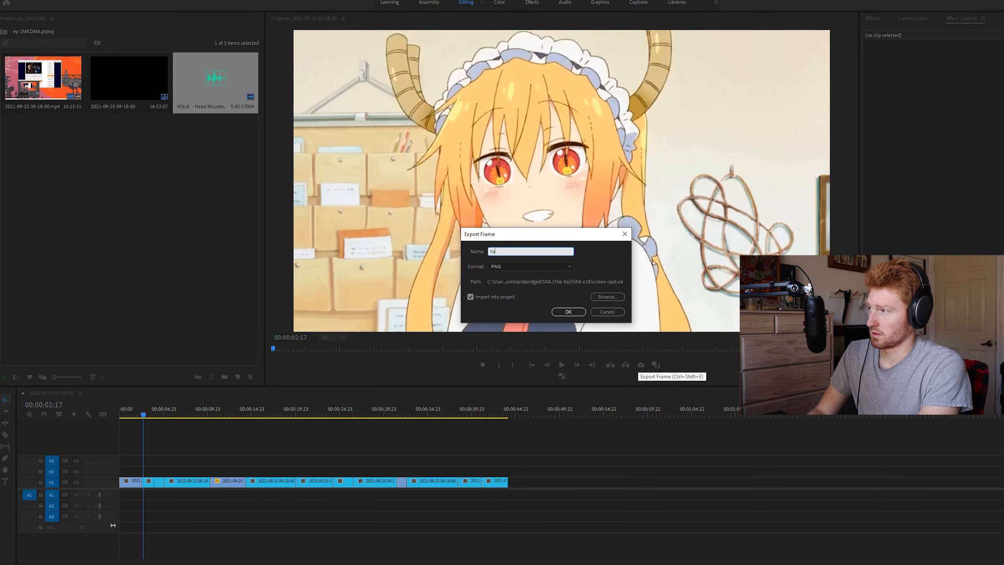
{"action": "type", "text": "h 1 c"}
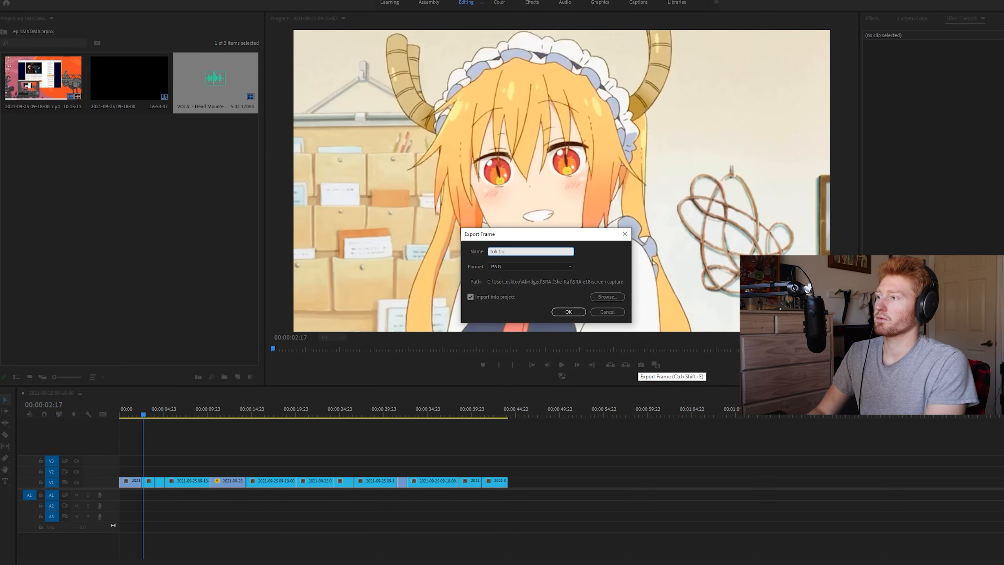
{"action": "left_click", "coordinate": [609, 297]}
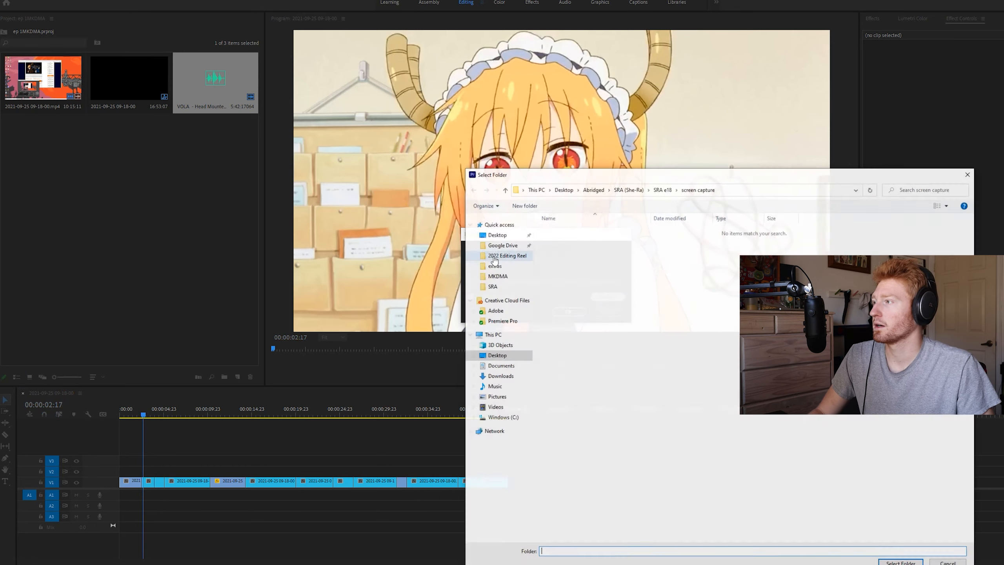
{"action": "left_click", "coordinate": [503, 236]}
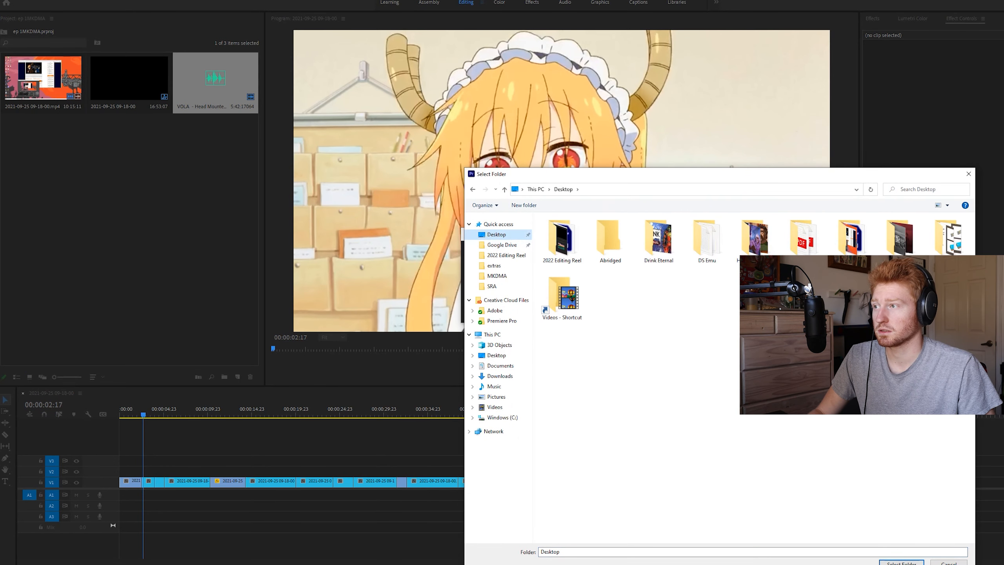
{"action": "double_click", "coordinate": [852, 238]}
{"action": "double_click", "coordinate": [561, 269]}
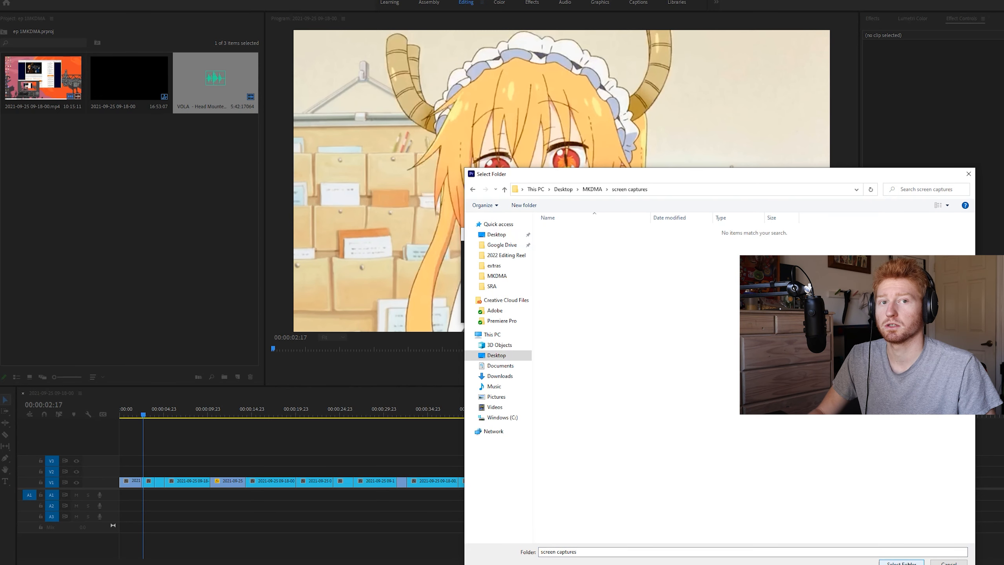
{"action": "left_click", "coordinate": [908, 563]}
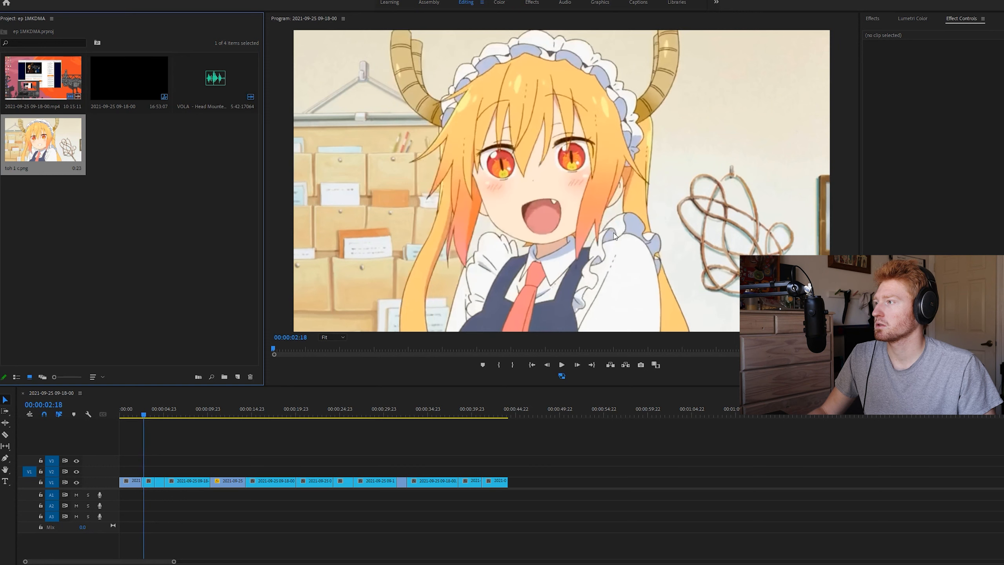
Export the half-open-mouth frame at 00:00:02:15 as a PNG named "toh 1 i" and import it into the project
{"action": "key", "text": "Left"}
{"action": "key", "text": "Left"}
{"action": "key", "text": "Left"}
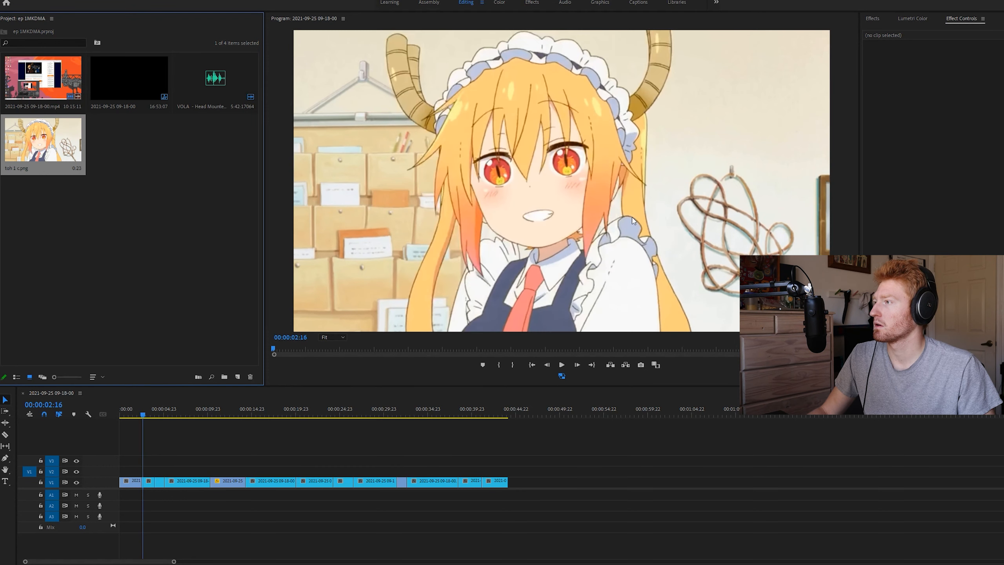
{"action": "left_click", "coordinate": [641, 365]}
{"action": "type", "text": "toh"}
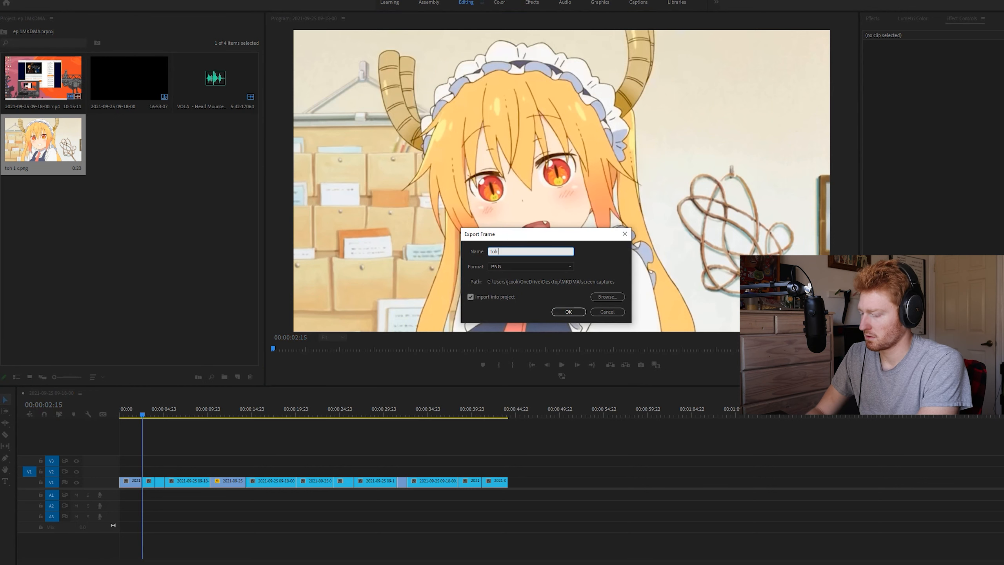
{"action": "key", "text": "Return"}
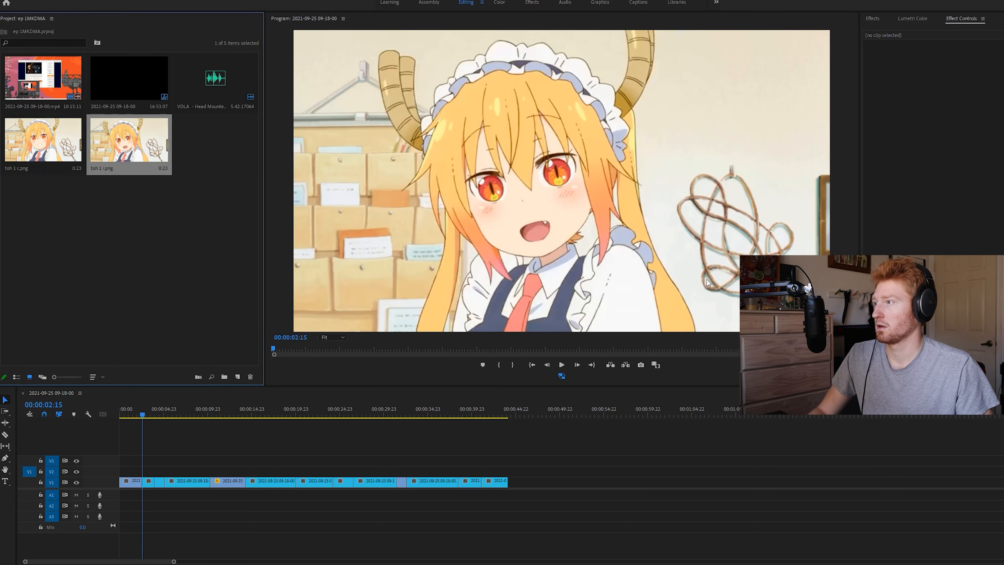
Export the wide-open-mouth frame at 00:00:02:18 as a PNG named "toh 1 o" and import it into the project
{"action": "key", "text": "Right"}
{"action": "key", "text": "Right"}
{"action": "key", "text": "Right"}
{"action": "left_click", "coordinate": [645, 362]}
{"action": "type", "text": "toh"}
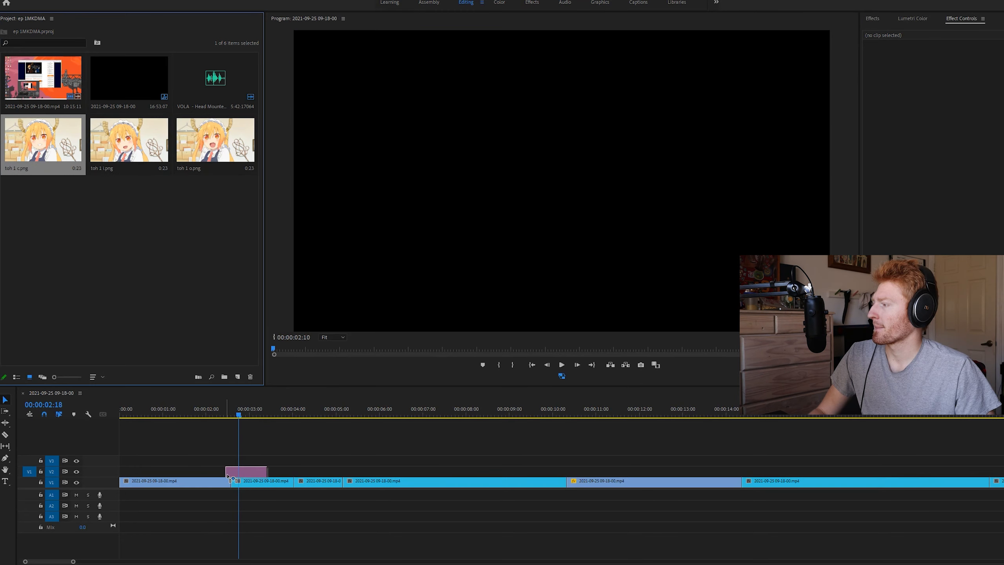
Stack the stills over the horned character's shot, with toh 1 c on V1, toh 1 o on V2 and toh 1 i on V3
{"action": "mouse_move", "coordinate": [225, 471]}
{"action": "left_mouse_down"}
{"action": "mouse_move", "coordinate": [253, 471]}
{"action": "mouse_move", "coordinate": [231, 470]}
{"action": "left_mouse_up"}
{"action": "left_click_drag", "start_coordinate": [215, 143], "coordinate": [234, 460]}
{"action": "left_click_drag", "start_coordinate": [118, 161], "coordinate": [229, 467]}
{"action": "key", "text": "alt+Down"}
{"action": "left_click", "coordinate": [253, 441]}
{"action": "scroll", "coordinate": [253, 440], "scroll_direction": "up", "scroll_amount": 3}
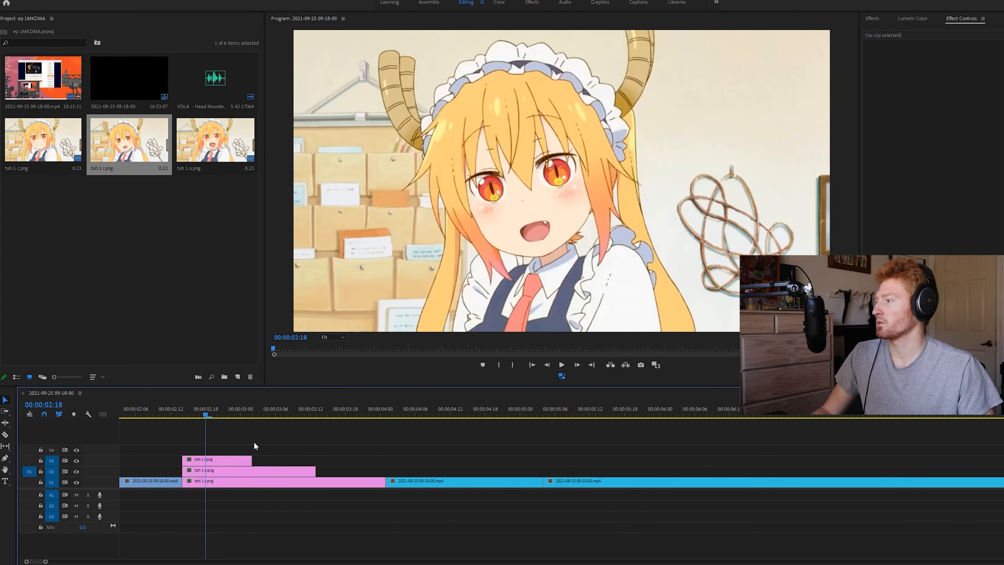
Add a rectangular opacity mask to the toh 1 o still on V2 and place it over the face
{"action": "left_click", "coordinate": [276, 409]}
{"action": "left_click", "coordinate": [285, 472]}
{"action": "left_click", "coordinate": [895, 135]}
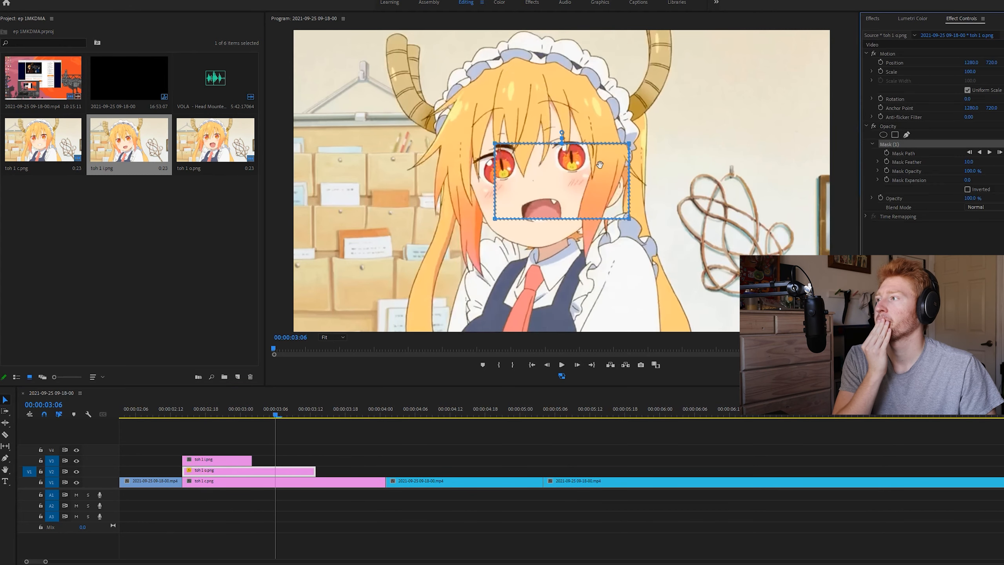
{"action": "mouse_move", "coordinate": [561, 177]}
{"action": "left_mouse_down"}
{"action": "mouse_move", "coordinate": [573, 191]}
{"action": "mouse_move", "coordinate": [540, 217]}
{"action": "mouse_move", "coordinate": [545, 187]}
{"action": "left_mouse_up"}
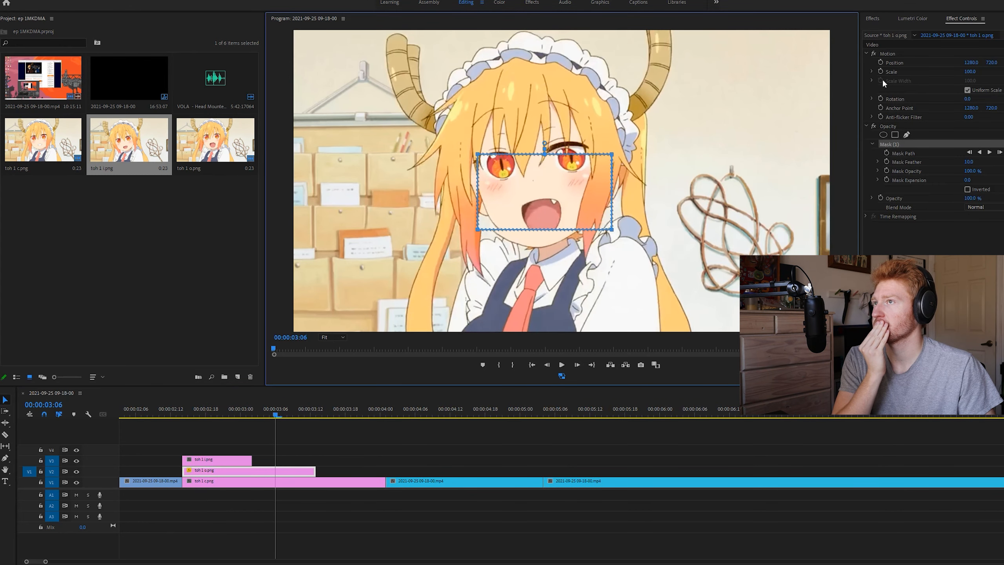
Rotate the toh 1 o still to -5.0° and reposition it so its mouth lines up with the face below
{"action": "left_click", "coordinate": [900, 53]}
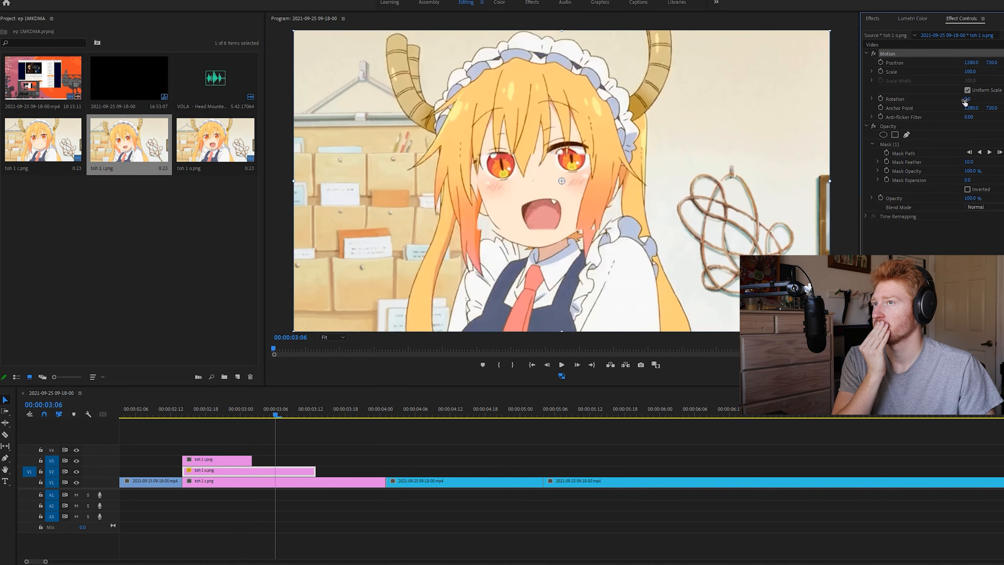
{"action": "left_click_drag", "start_coordinate": [967, 100], "coordinate": [974, 98]}
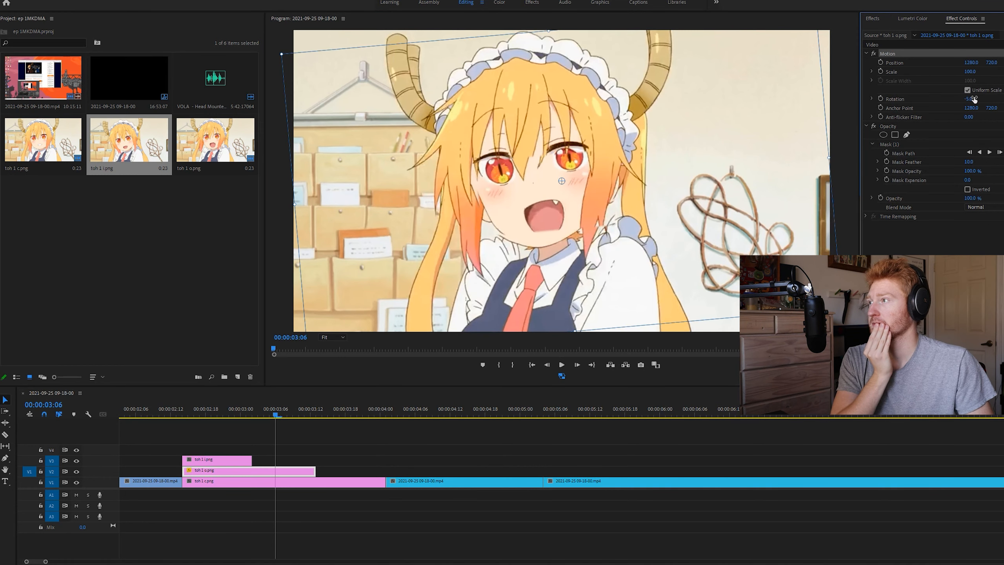
{"action": "left_click_drag", "start_coordinate": [602, 188], "coordinate": [602, 191]}
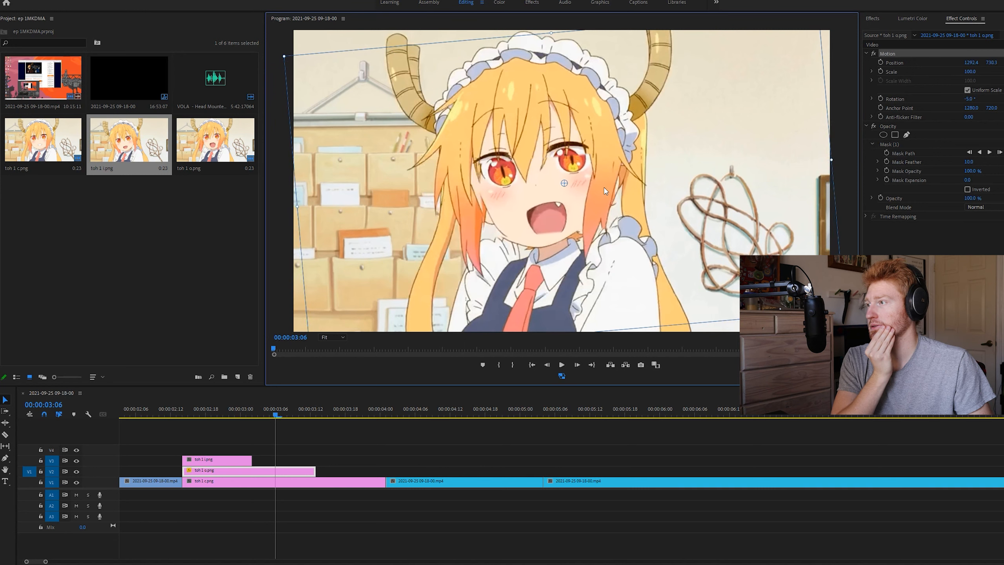
{"action": "left_click_drag", "start_coordinate": [602, 191], "coordinate": [509, 231]}
Reshape the toh 1 o mask to enclose only the area around the mouth
{"action": "left_click", "coordinate": [904, 144]}
{"action": "left_click_drag", "start_coordinate": [571, 254], "coordinate": [549, 245]}
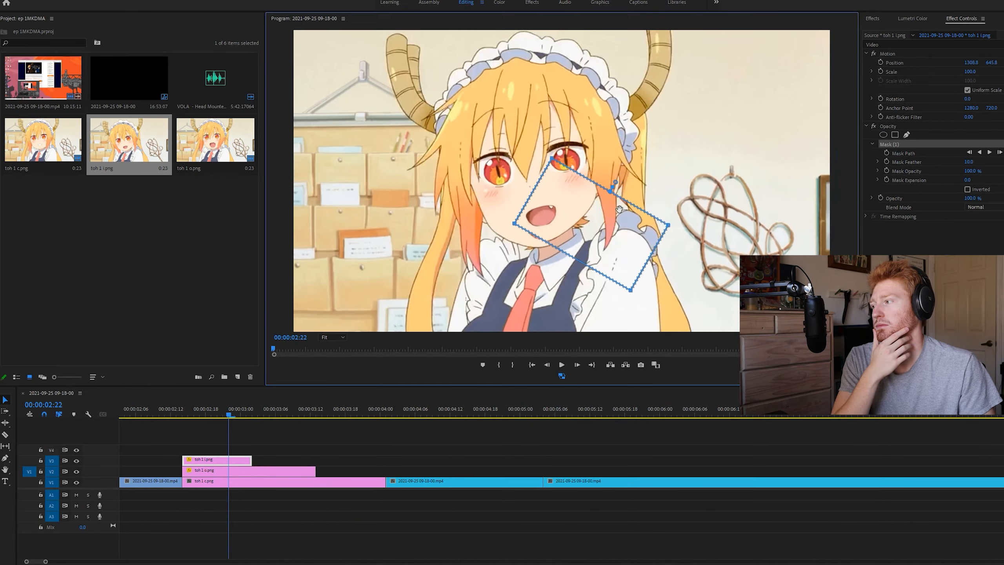
{"action": "left_click_drag", "start_coordinate": [615, 206], "coordinate": [615, 208]}
Move the toh 1 i still later on V3 and rotate its rectangular mask into alignment over the mouth
{"action": "left_click_drag", "start_coordinate": [240, 469], "coordinate": [328, 469]}
{"action": "left_click", "coordinate": [334, 409]}
{"action": "left_click_drag", "start_coordinate": [572, 235], "coordinate": [526, 256]}
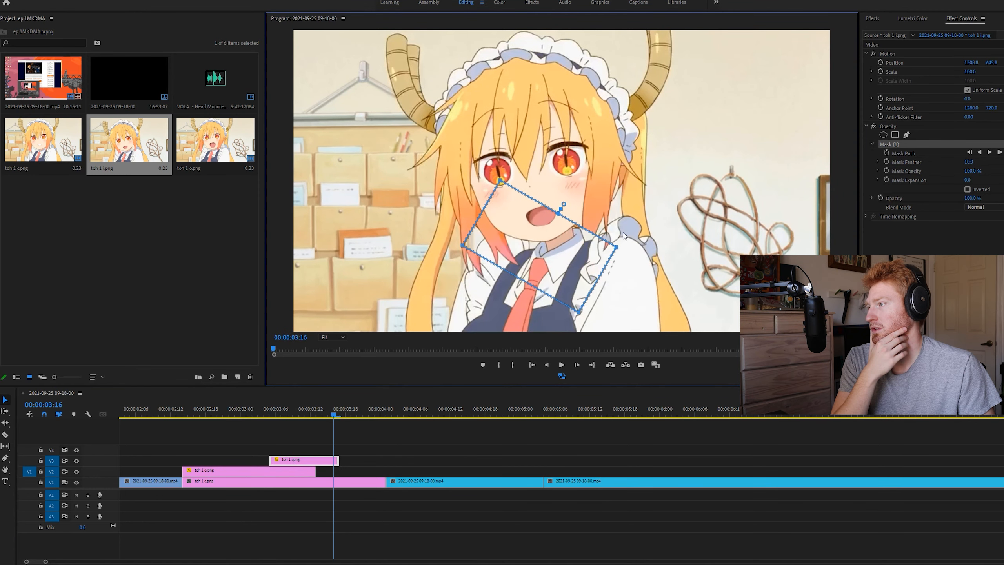
{"action": "left_click_drag", "start_coordinate": [625, 246], "coordinate": [618, 195]}
{"action": "left_click", "coordinate": [305, 415]}
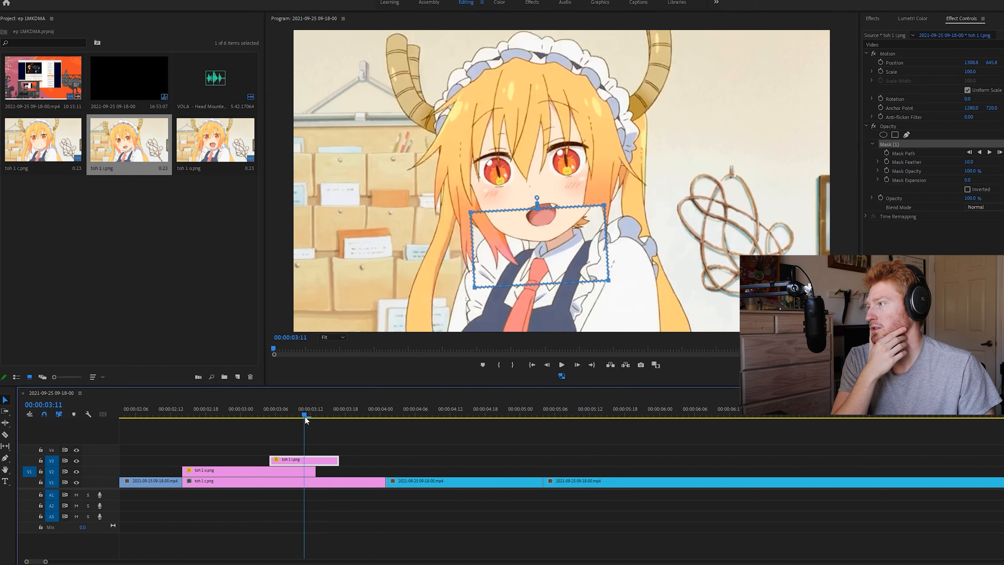
Reshape the toh 1 i mask into a tight outline around the mouth
{"action": "left_click_drag", "start_coordinate": [545, 261], "coordinate": [507, 250]}
{"action": "left_click_drag", "start_coordinate": [568, 271], "coordinate": [547, 232]}
{"action": "left_click", "coordinate": [328, 415]}
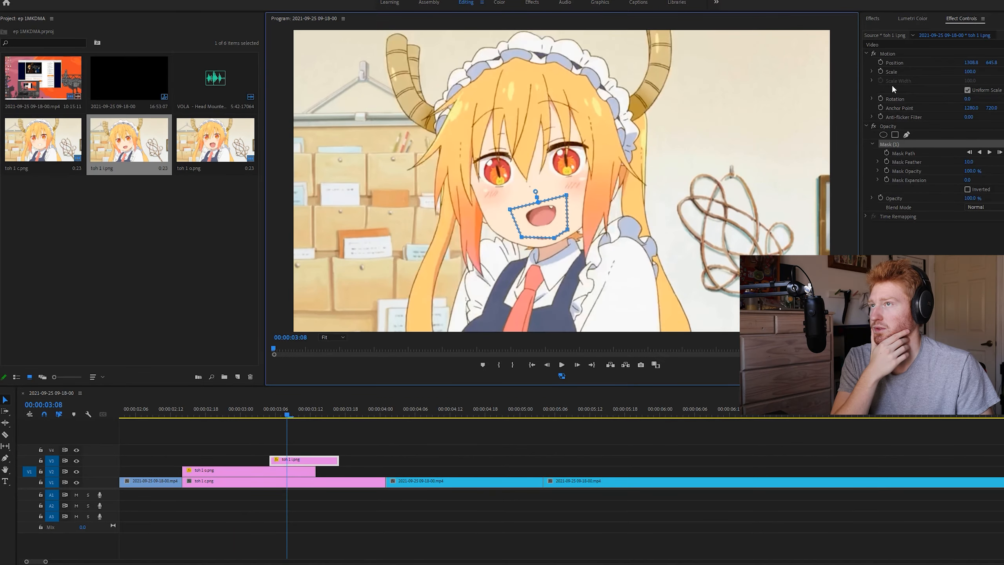
Set the toh 1 i still's position to 1308.8, 662.3 and refine the lower edge of its mask with an extra point
{"action": "left_click", "coordinate": [901, 59]}
{"action": "left_click_drag", "start_coordinate": [554, 222], "coordinate": [552, 225]}
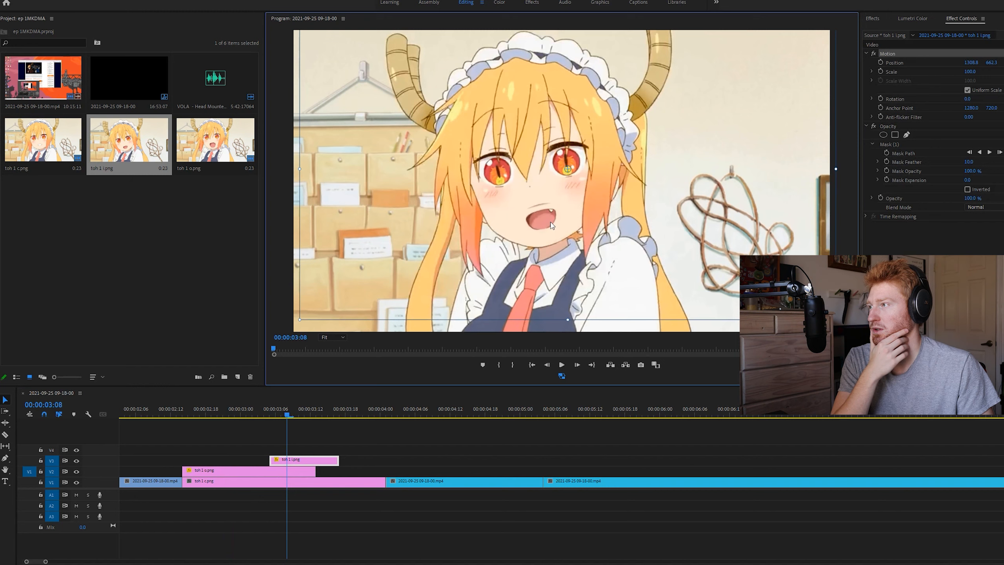
{"action": "left_click", "coordinate": [893, 144]}
{"action": "left_click", "coordinate": [537, 243]}
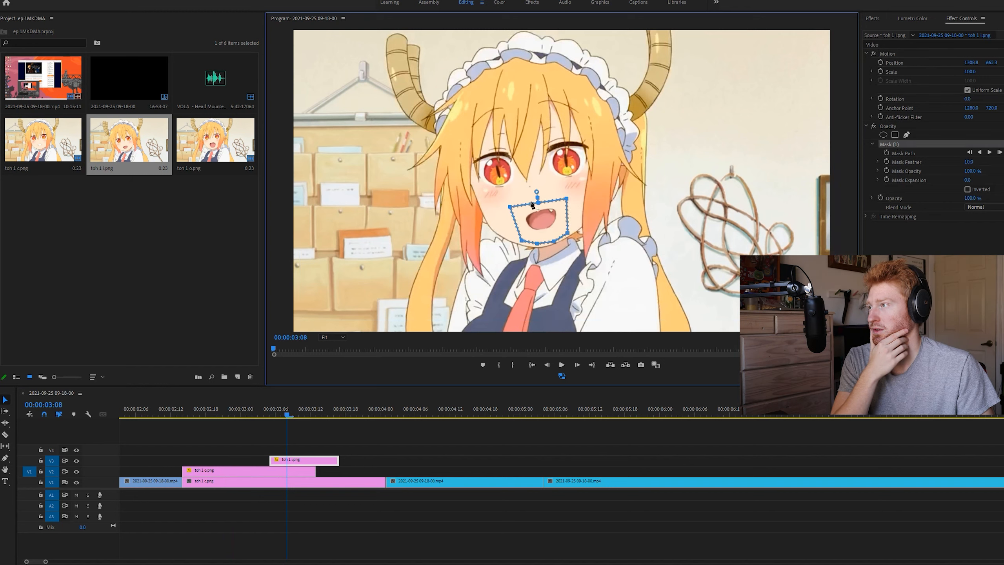
{"action": "left_click", "coordinate": [360, 454]}
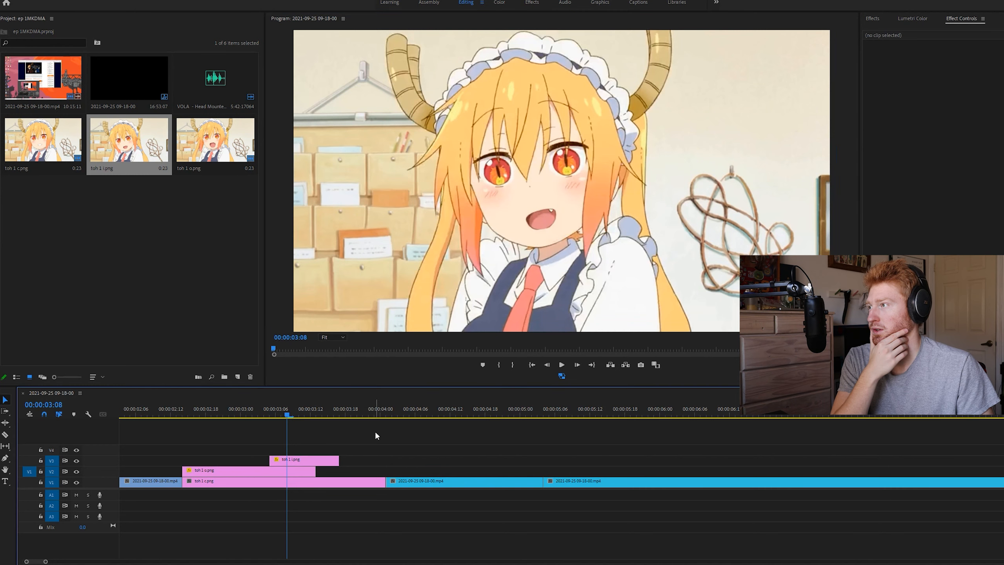
Move the toh 1 i still back to start together with the stills on V1 and V2, and save the project
{"action": "scroll", "coordinate": [375, 430], "scroll_direction": "up", "scroll_amount": 3}
{"action": "left_click_drag", "start_coordinate": [363, 407], "coordinate": [320, 460]}
{"action": "key", "text": "Left"}
{"action": "key", "text": "Left"}
{"action": "key", "text": "Left"}
{"action": "key", "text": "Left"}
{"action": "left_click", "coordinate": [344, 429]}
{"action": "key", "text": "ctrl+s"}
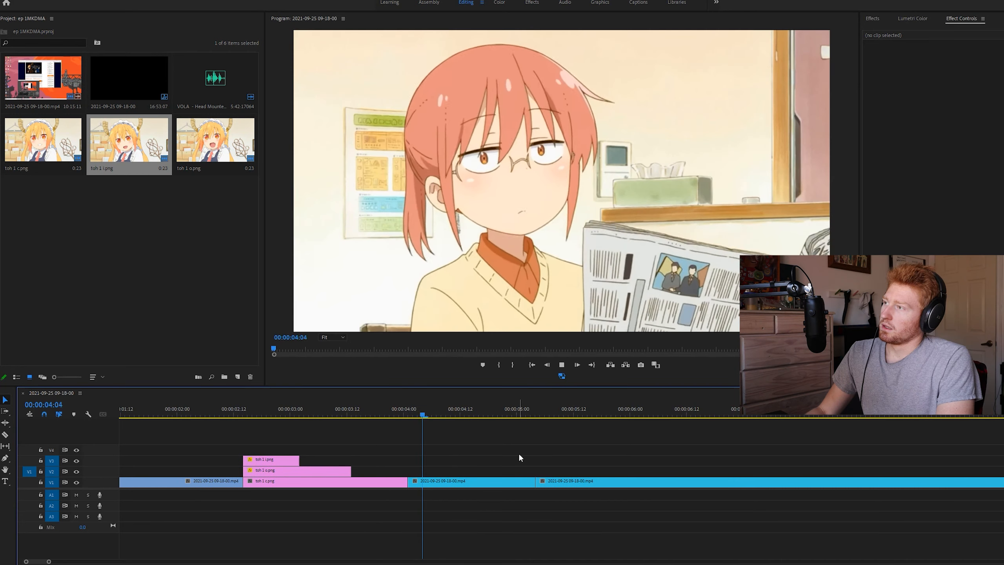
Step to the open-mouth frame near 00:00:04:08 in the newspaper shot and split the clip there
{"action": "key", "text": "Left"}
{"action": "key", "text": "Left"}
{"action": "key", "text": "Left"}
{"action": "key", "text": "Left"}
{"action": "key", "text": "Left"}
{"action": "key", "text": "Left"}
{"action": "key", "text": "Right"}
{"action": "key", "text": "Right"}
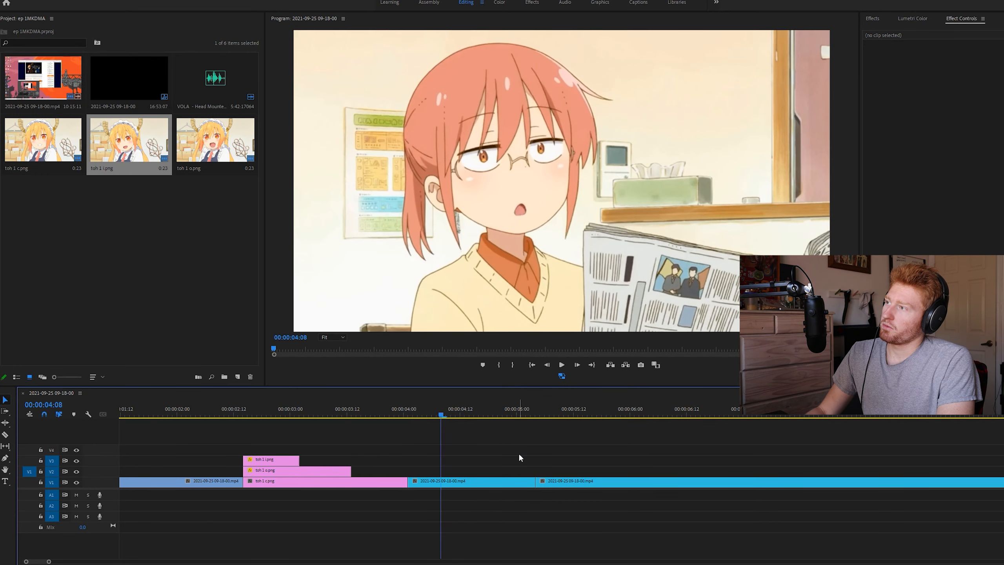
{"action": "key", "text": "ctrl+k"}
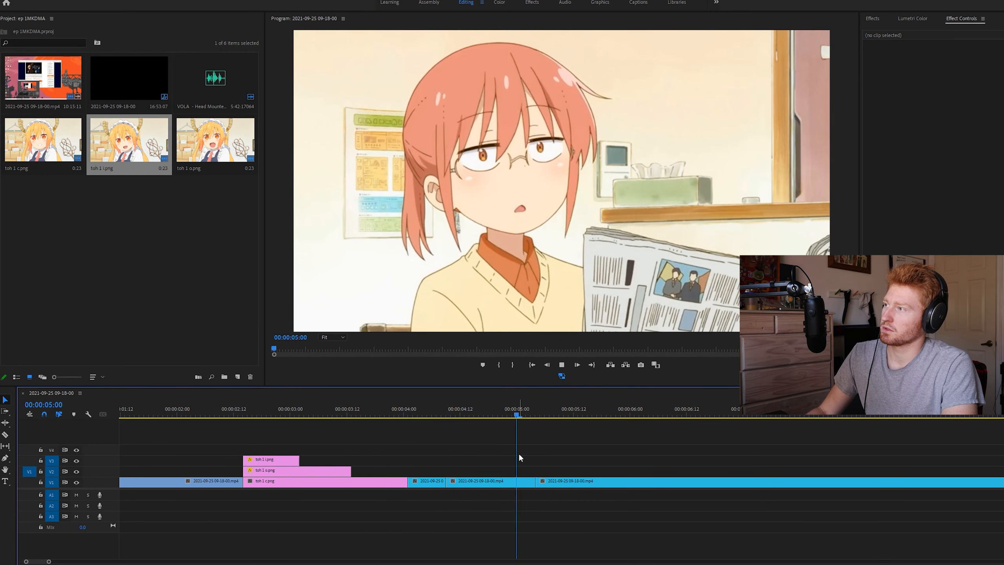
Export the closed-mouth frame at 00:00:04:16 as a PNG named "kob 1 c" and import it into the project
{"action": "key", "text": "Right"}
{"action": "key", "text": "Right"}
{"action": "key", "text": "Right"}
{"action": "key", "text": "Right"}
{"action": "key", "text": "Right"}
{"action": "key", "text": "Right"}
{"action": "key", "text": "Right"}
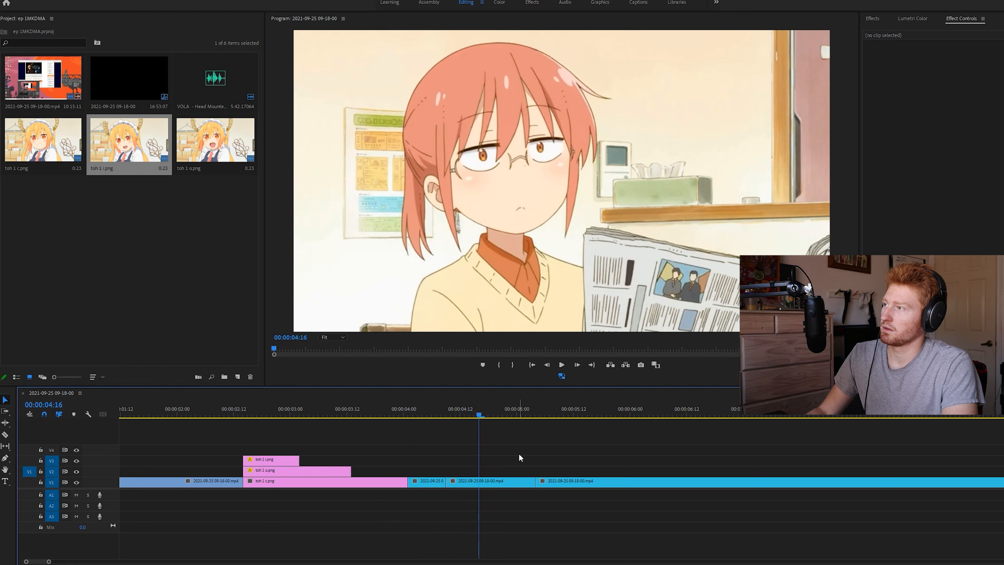
{"action": "left_click", "coordinate": [641, 365]}
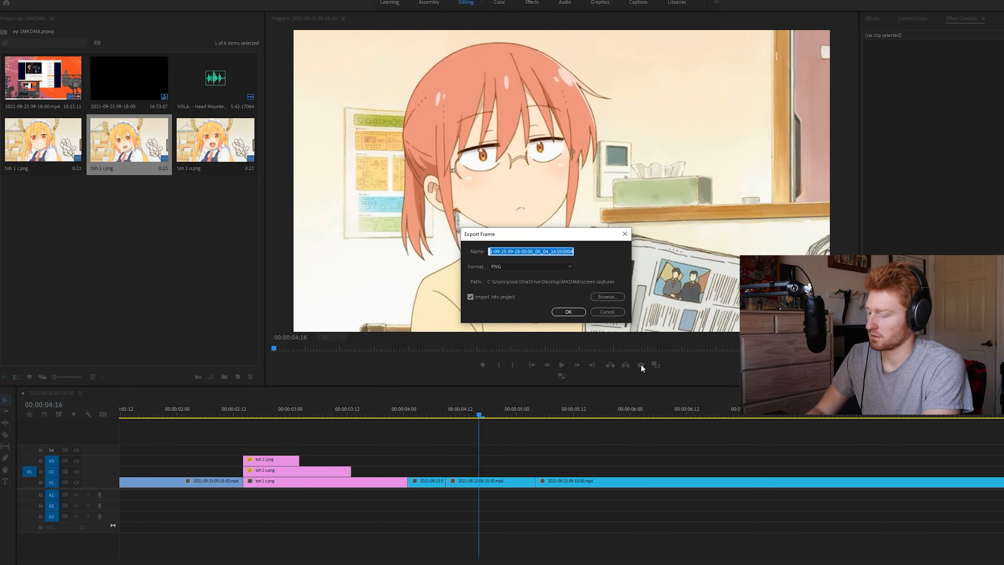
{"action": "type", "text": "kob 1"}
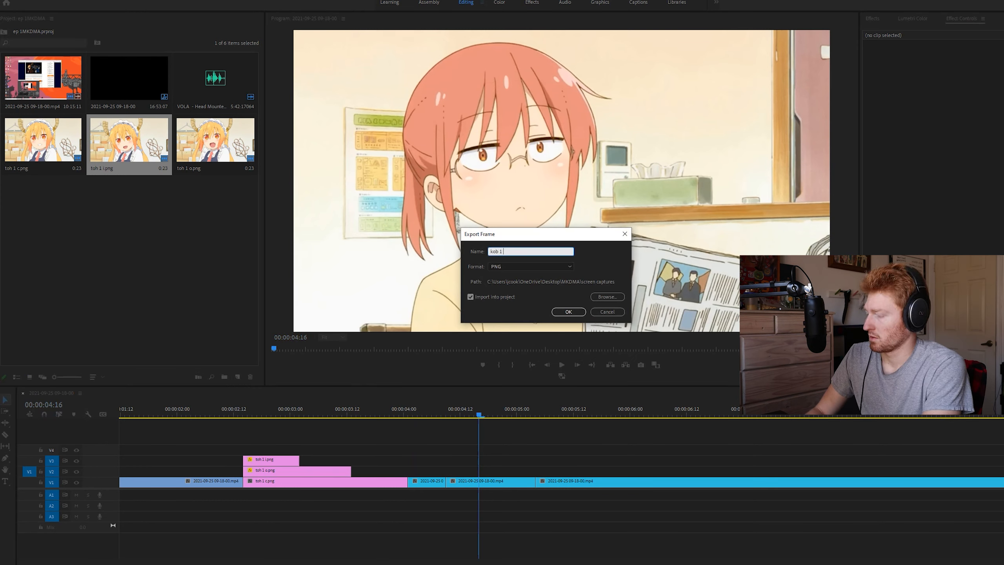
{"action": "type", "text": " c"}
{"action": "key", "text": "Return"}
Step back to the slightly open-mouth frame at 00:00:04:11 and export it as a PNG named "kob 1 i", imported into the project
{"action": "key", "text": "Left"}
{"action": "key", "text": "Left"}
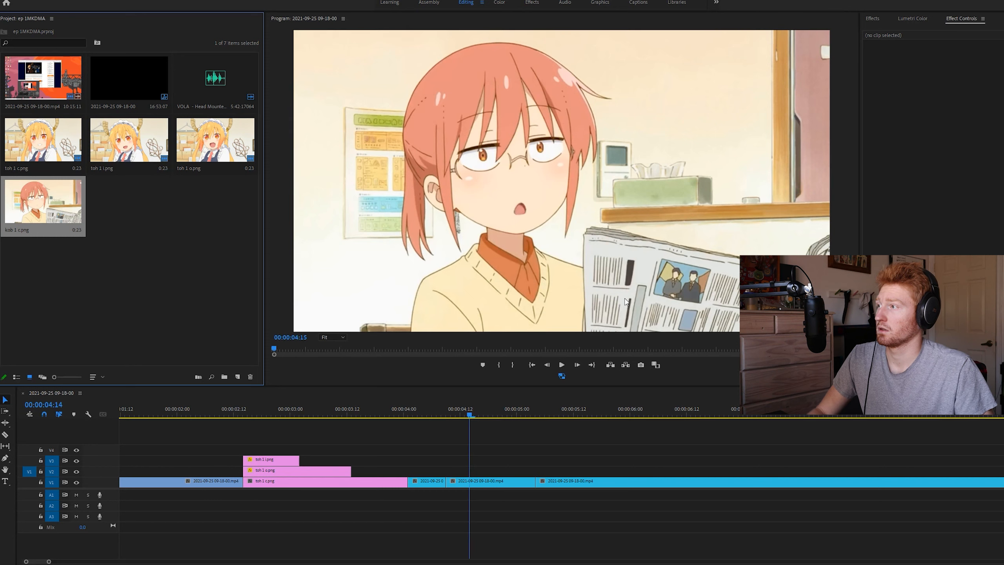
{"action": "left_click", "coordinate": [641, 365]}
{"action": "type", "text": "kob 1 "}
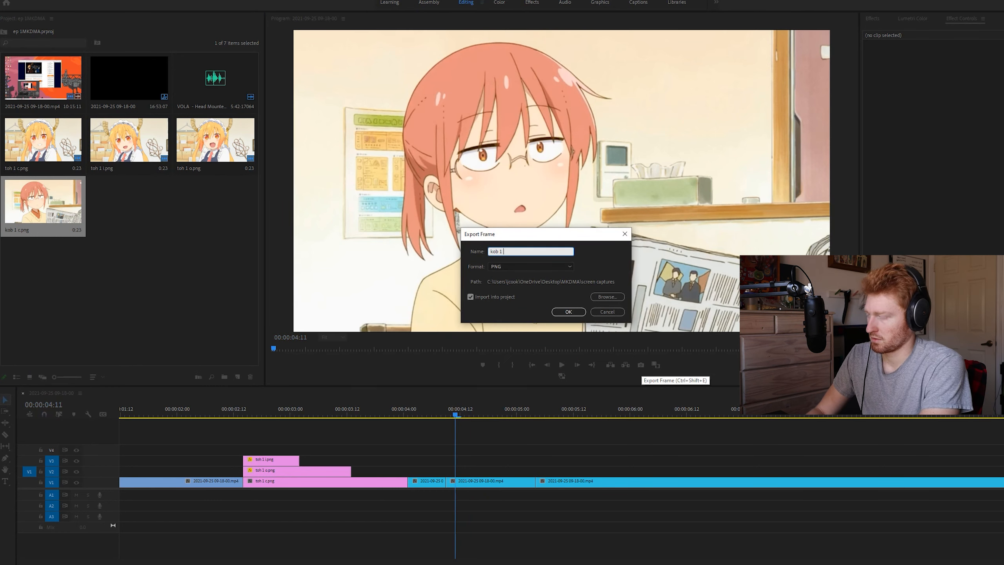
{"action": "type", "text": "i"}
{"action": "key", "text": "Return"}
Export the wide-open-mouth frame at 00:00:04:12 as a PNG named "kob 1 o" and import it into the project
{"action": "key", "text": "Right"}
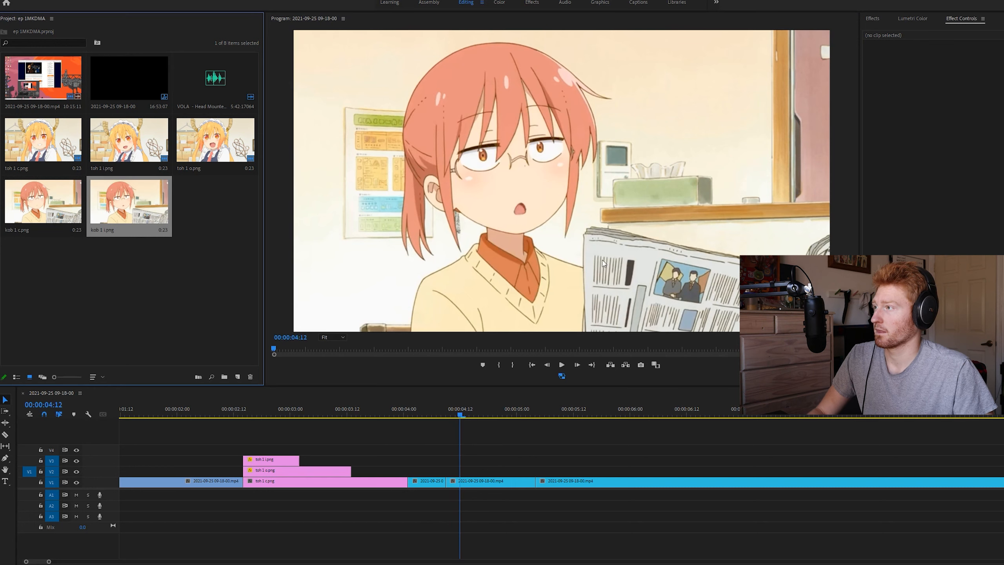
{"action": "left_click", "coordinate": [642, 365]}
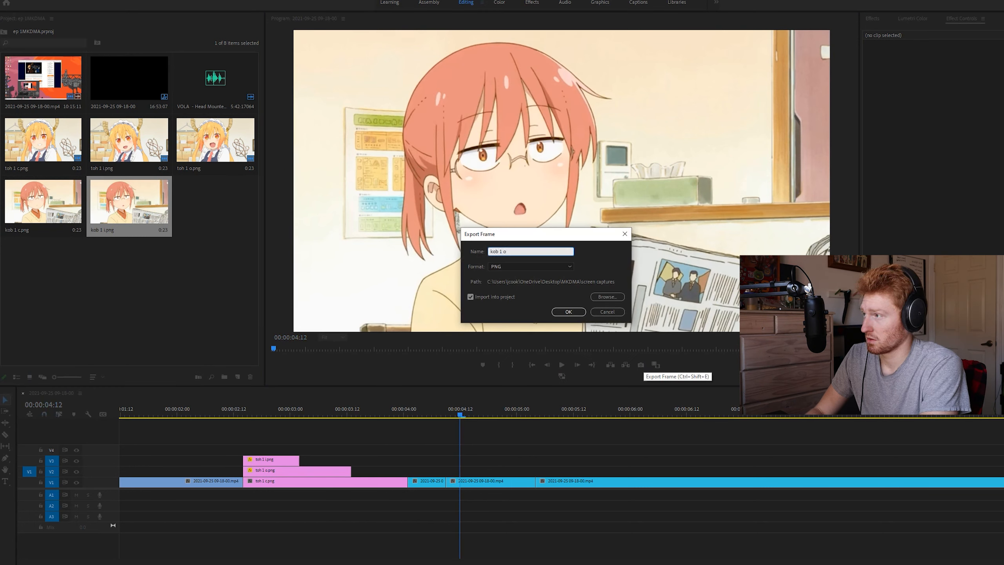
{"action": "type", "text": "kob 1 o"}
{"action": "key", "text": "Return"}
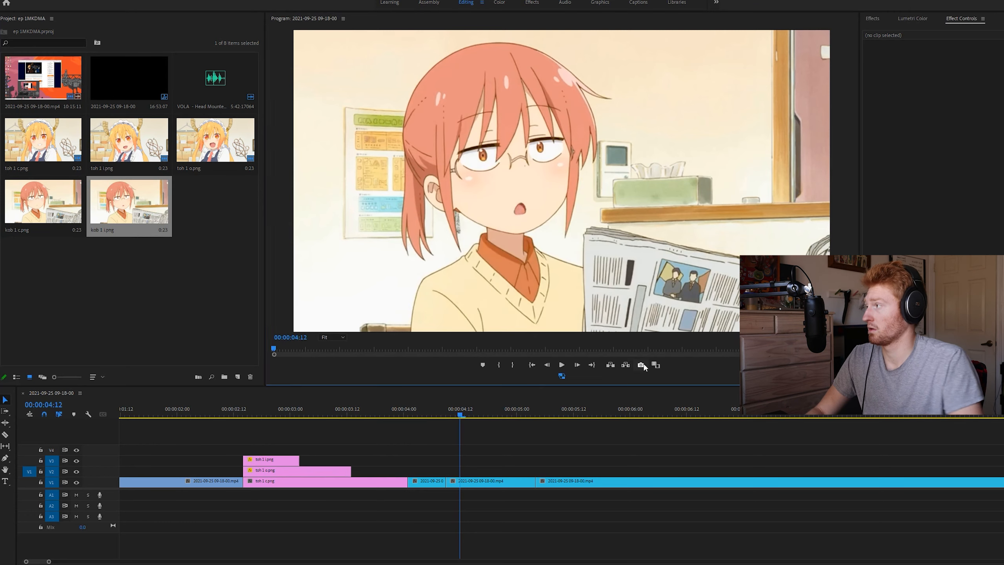
Stack the kob 1 stills at the start of the newspaper shot, with c on V1, o on V2 and i on V3
{"action": "left_click_drag", "start_coordinate": [34, 220], "coordinate": [446, 471]}
{"action": "left_click_drag", "start_coordinate": [216, 204], "coordinate": [444, 466]}
{"action": "left_click", "coordinate": [160, 236]}
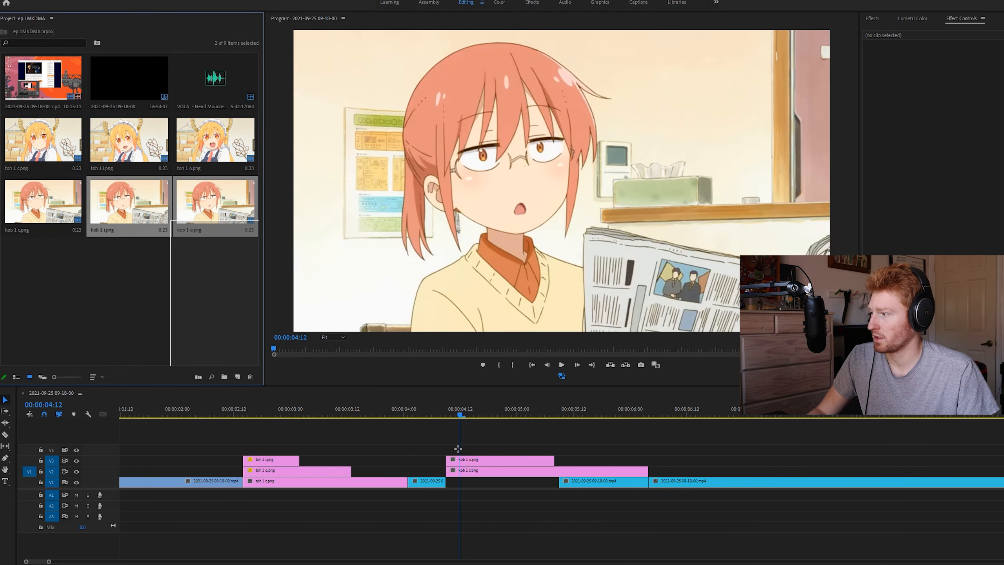
{"action": "left_click_drag", "start_coordinate": [470, 419], "coordinate": [476, 491]}
{"action": "left_click", "coordinate": [513, 446]}
{"action": "key", "text": "alt+Down"}
{"action": "left_click", "coordinate": [429, 475]}
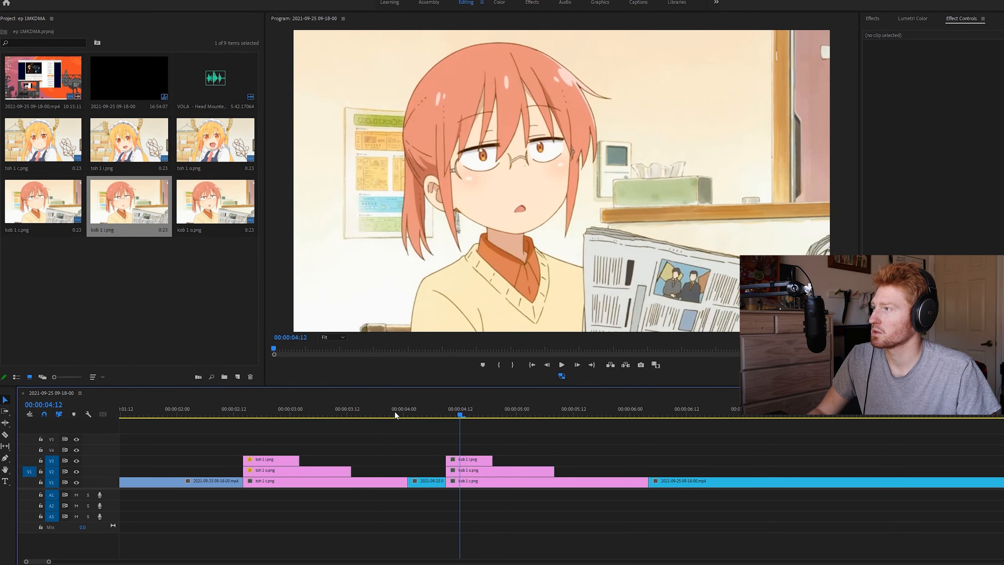
Play past the kob 1 stills and split the V1 clip at 00:00:06:18 in the two-character shot
{"action": "left_click", "coordinate": [437, 414]}
{"action": "key", "text": "space"}
{"action": "key", "text": "space"}
{"action": "key", "text": "ctrl+k"}
{"action": "key", "text": "space"}
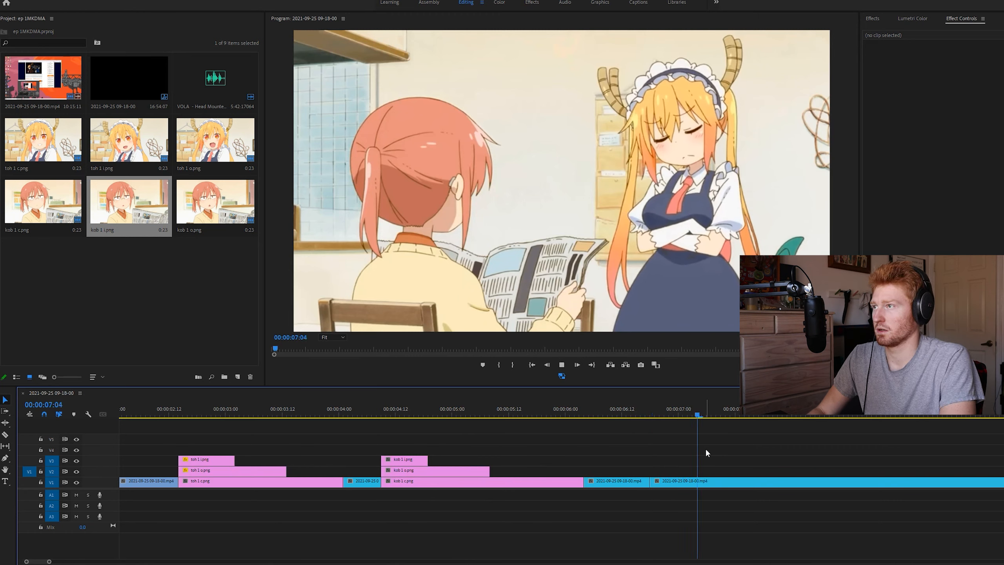
Step through the maid's mouth movement frame by frame and split the V1 clip again at 00:00:07:06
{"action": "key", "text": "Left"}
{"action": "key", "text": "Left"}
{"action": "key", "text": "Left"}
{"action": "key", "text": "Left"}
{"action": "key", "text": "Left"}
{"action": "key", "text": "Left"}
{"action": "key", "text": "Left"}
{"action": "key", "text": "Right"}
{"action": "key", "text": "Right"}
{"action": "key", "text": "Right"}
{"action": "key", "text": "Right"}
{"action": "key", "text": "Right"}
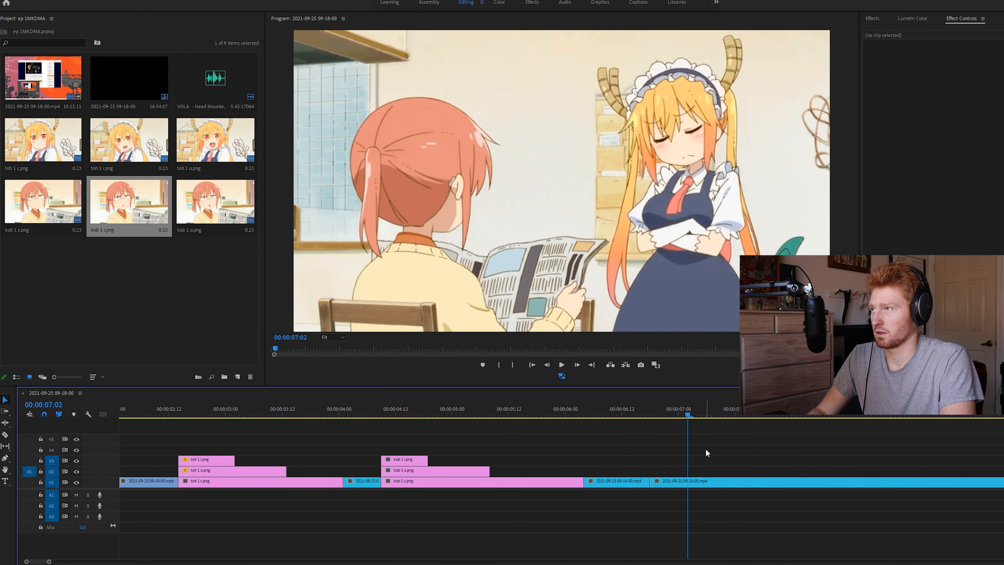
{"action": "key", "text": "ctrl+k"}
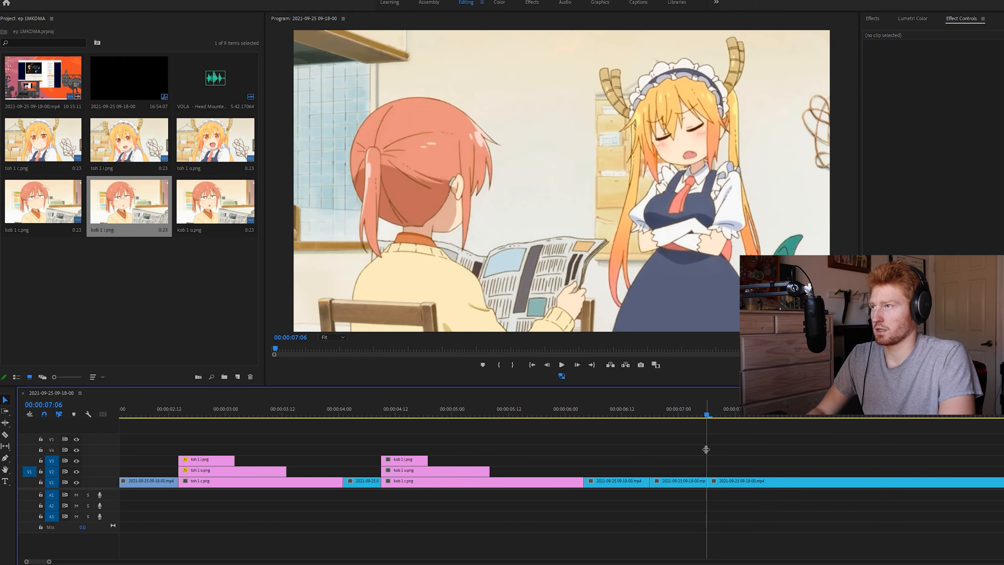
Export the closed-mouth frame at 00:00:06:21 as a PNG named "toh 2 c" and import it into the project
{"action": "key", "text": "Up"}
{"action": "key", "text": "Right"}
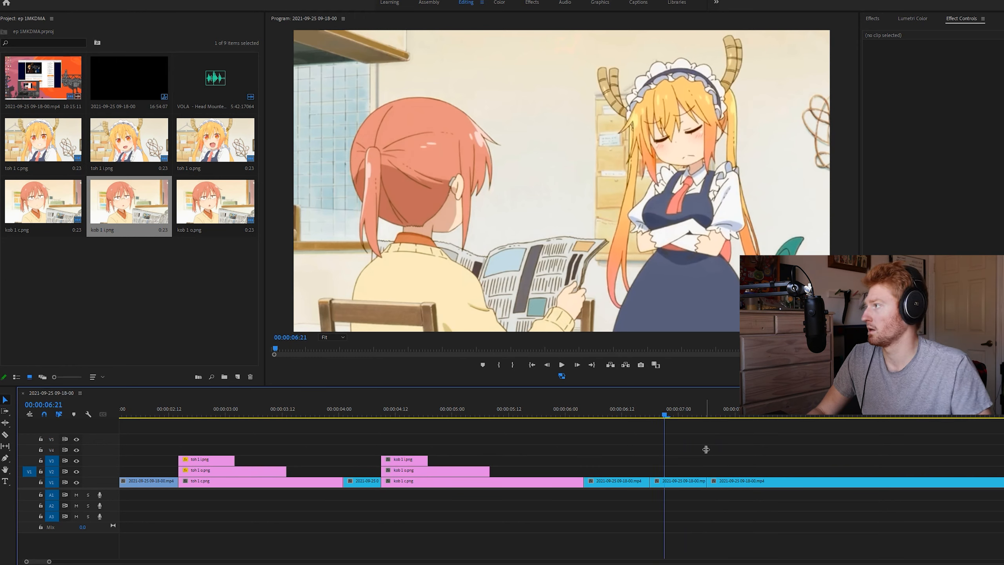
{"action": "left_click", "coordinate": [641, 365]}
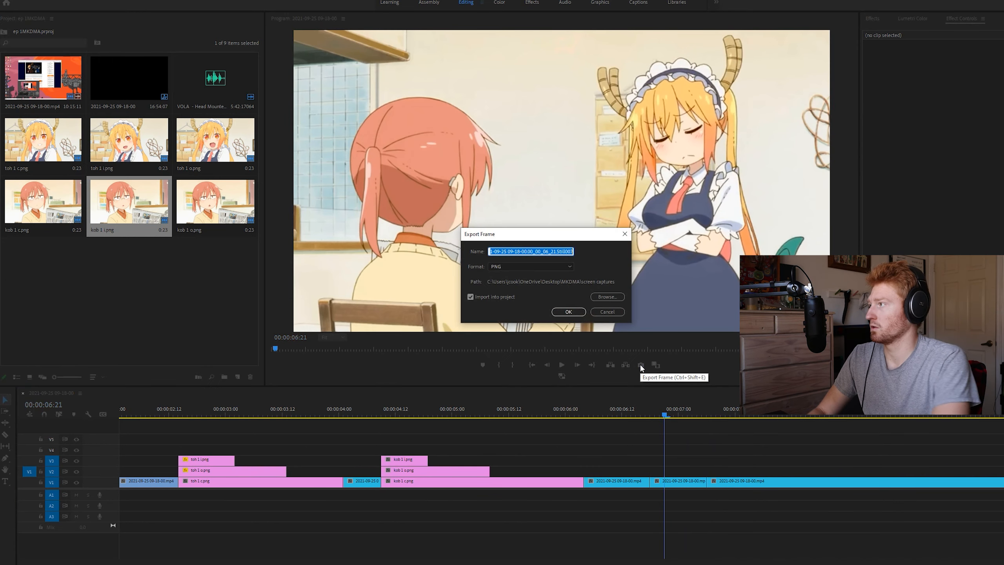
{"action": "type", "text": "toh 2 c"}
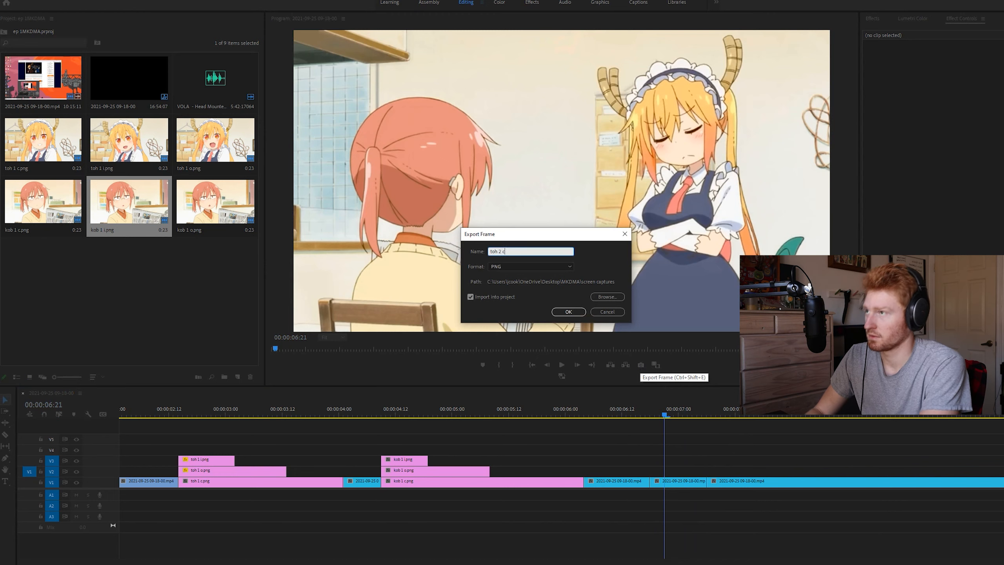
{"action": "key", "text": "Return"}
Find the half-open-mouth frame at 00:00:06:17 and export it as a PNG named "toh 2 i", imported into the project
{"action": "key", "text": "Left"}
{"action": "key", "text": "Left"}
{"action": "key", "text": "Left"}
{"action": "key", "text": "Left"}
{"action": "key", "text": "Left"}
{"action": "key", "text": "Right"}
{"action": "key", "text": "Right"}
{"action": "key", "text": "Left"}
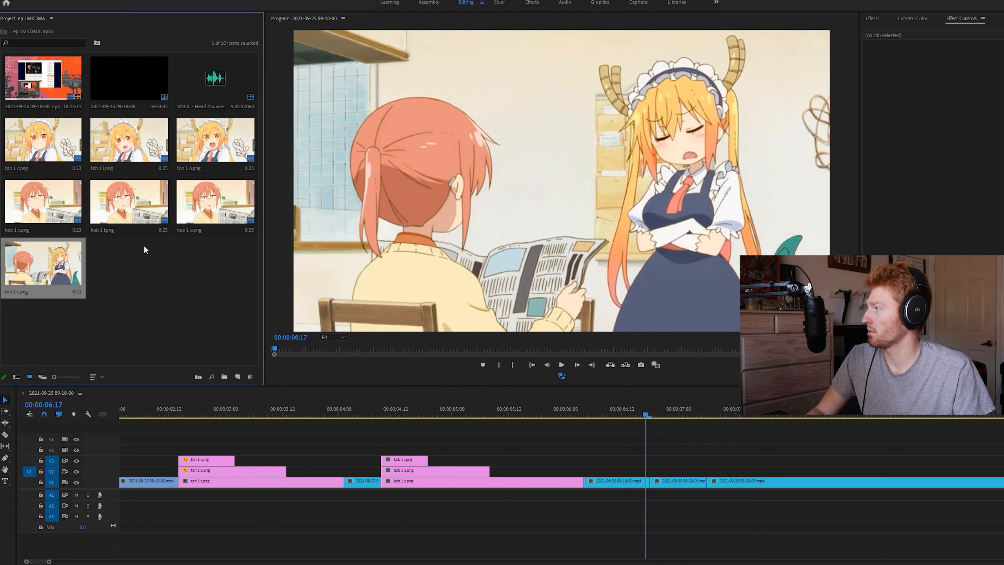
{"action": "left_click", "coordinate": [641, 364]}
{"action": "type", "text": "toh "}
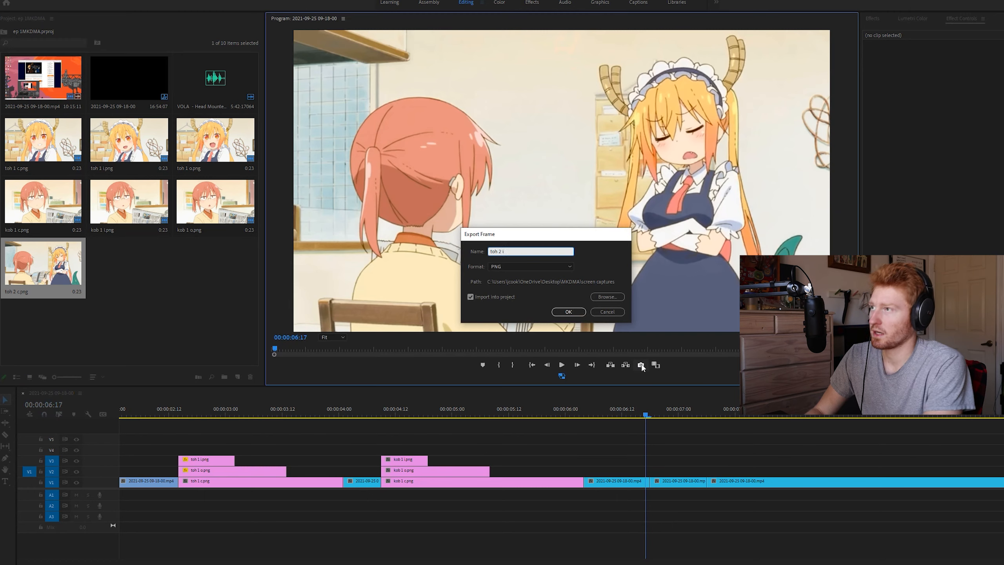
{"action": "type", "text": "2 i"}
{"action": "key", "text": "Return"}
Export the open-mouth frame at 00:00:06:18 as a PNG named "toh 2 o" and import it into the project
{"action": "key", "text": "Right"}
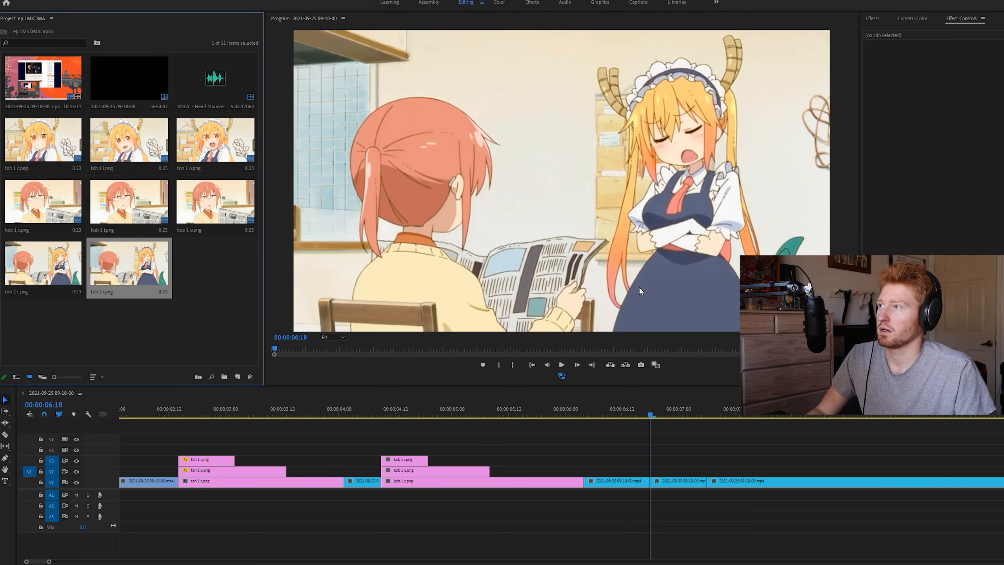
{"action": "left_click", "coordinate": [641, 365]}
{"action": "type", "text": "toh 2 o"}
{"action": "key", "text": "Return"}
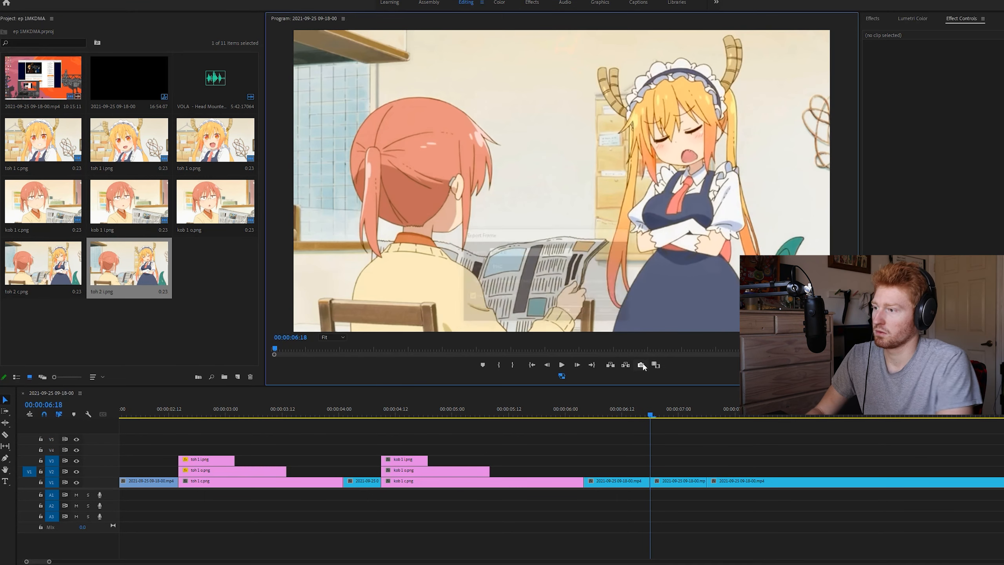
Add the toh 2 c still on V2 and push the following clips later to open a gap after 00:00:06:18
{"action": "left_click_drag", "start_coordinate": [54, 269], "coordinate": [356, 471]}
{"action": "key", "text": "a"}
{"action": "left_click_drag", "start_coordinate": [417, 473], "coordinate": [647, 498]}
{"action": "key", "text": "v"}
{"action": "left_click", "coordinate": [571, 455]}
{"action": "key", "text": "minus"}
{"action": "key", "text": "minus"}
{"action": "key", "text": "a"}
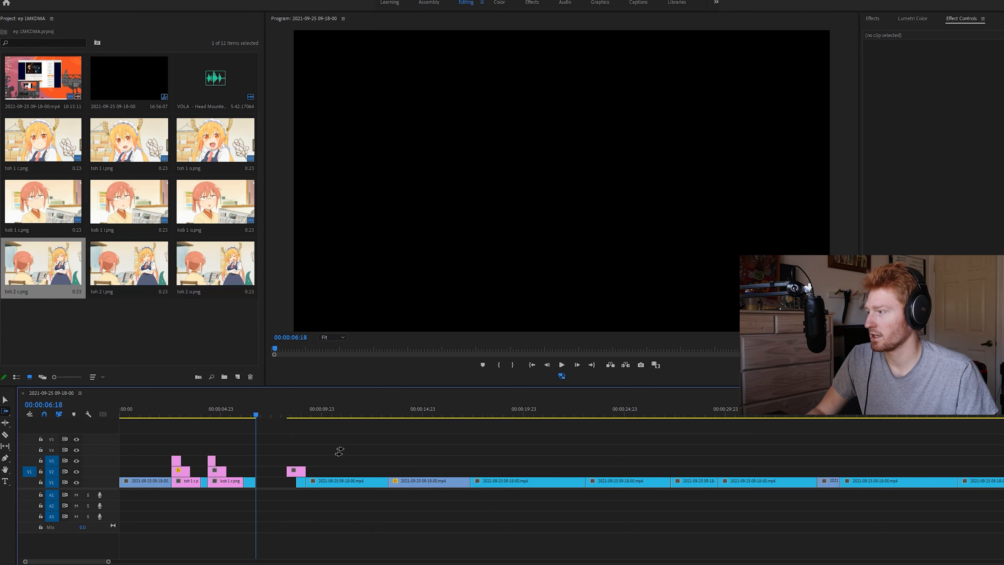
Shift the later clips earlier and stack toh 2 c on V2 and toh 2 o on V3 from 00:00:06:18
{"action": "key", "text": "minus"}
{"action": "key", "text": "minus"}
{"action": "key", "text": "minus"}
{"action": "left_click_drag", "start_coordinate": [429, 470], "coordinate": [399, 473]}
{"action": "left_click_drag", "start_coordinate": [165, 462], "coordinate": [212, 470]}
{"action": "key", "text": "ctrl+z"}
{"action": "key", "text": "equal"}
{"action": "key", "text": "equal"}
{"action": "key", "text": "equal"}
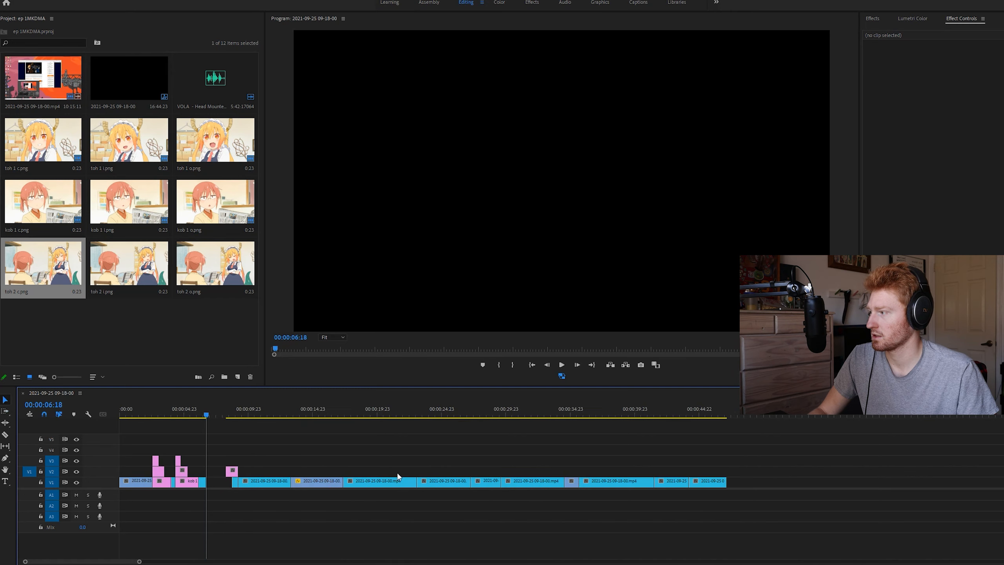
{"action": "key", "text": "equal"}
{"action": "key", "text": "equal"}
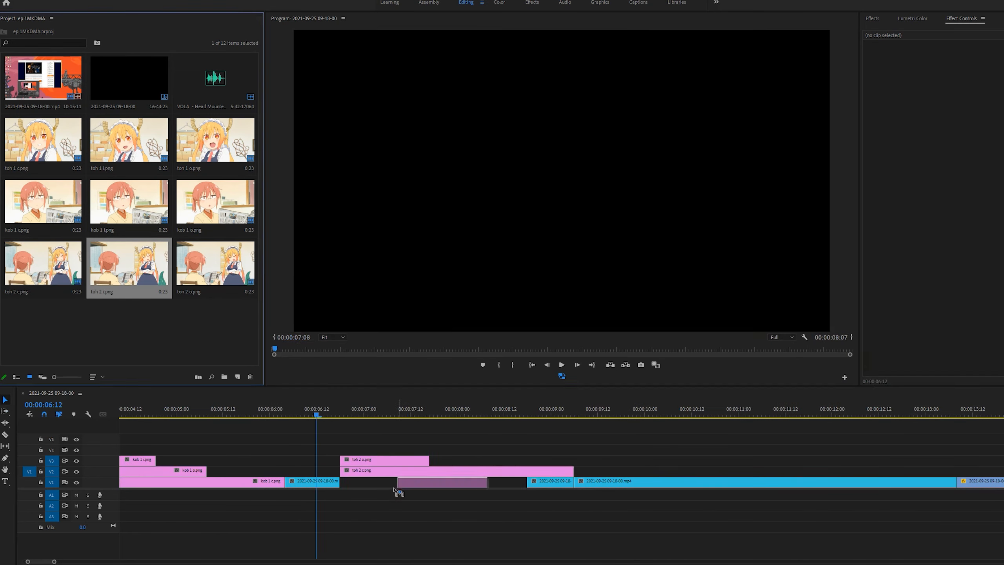
Stack the kob 2 stills over the red-haired character's close-up, with c on V1, o on V2 and i on V3
{"action": "left_click", "coordinate": [698, 150]}
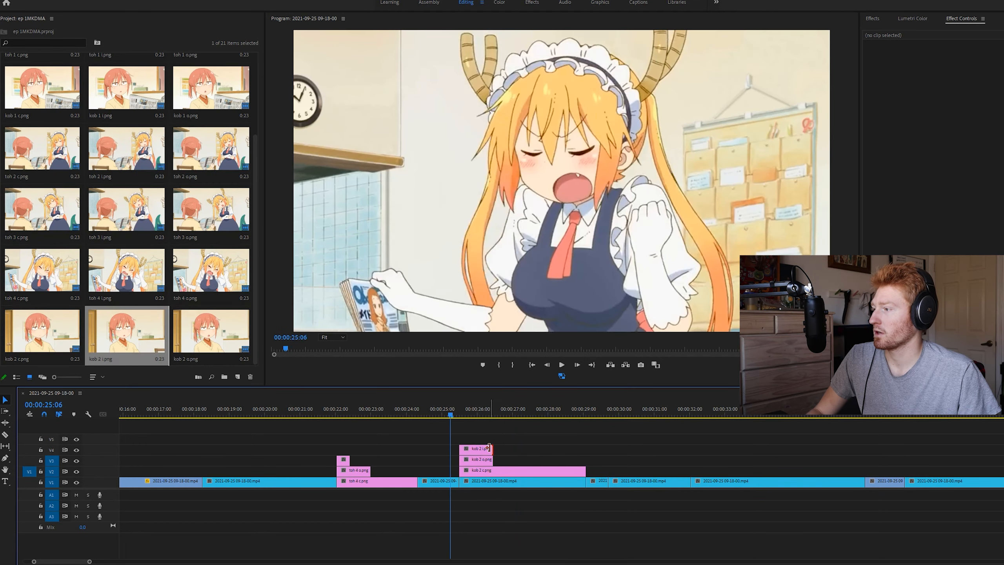
{"action": "left_click_drag", "start_coordinate": [490, 448], "coordinate": [470, 473]}
{"action": "left_click", "coordinate": [502, 432]}
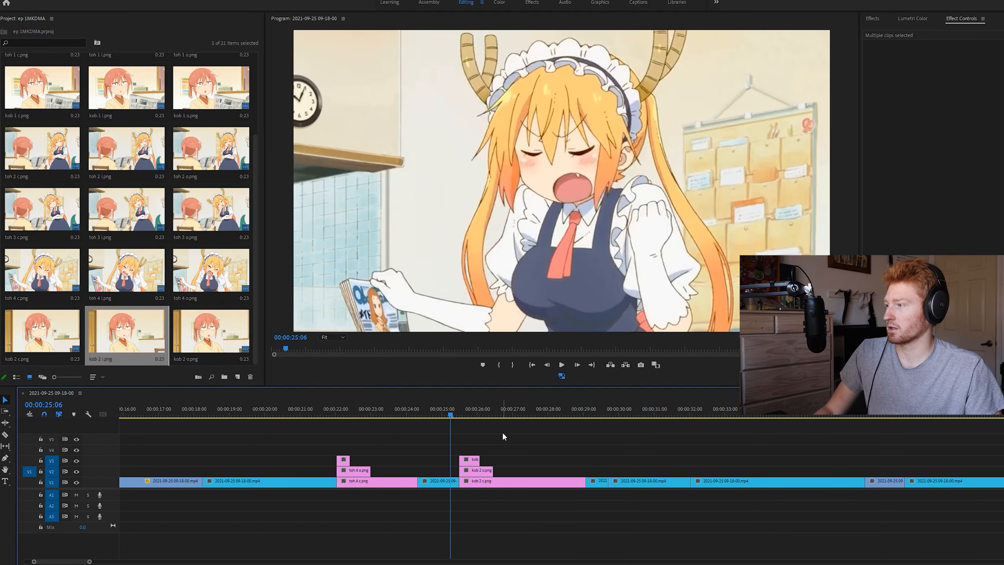
{"action": "left_click_drag", "start_coordinate": [450, 413], "coordinate": [506, 414]}
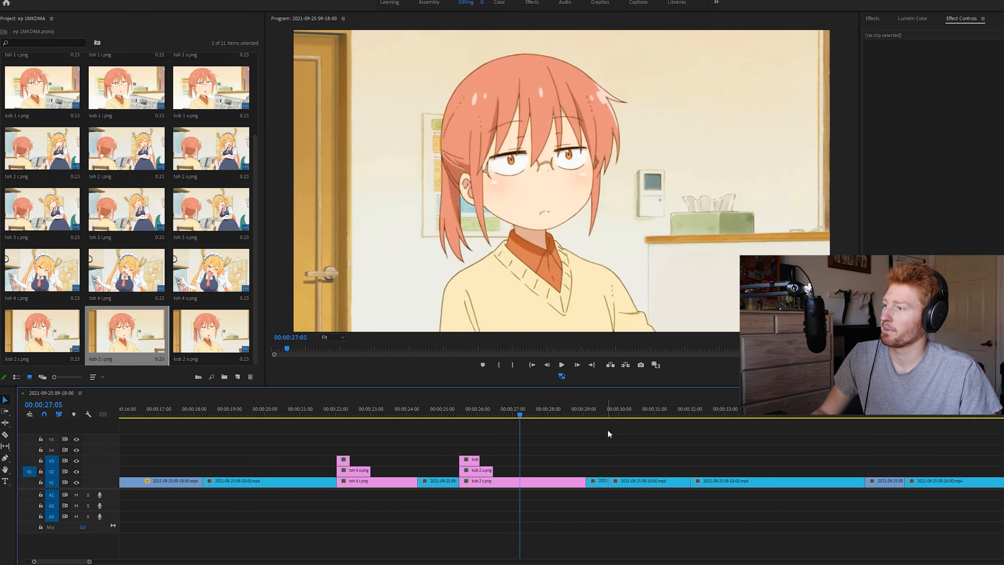
Step back and forth through the maid's raised-fists shot around 00:00:30:22 to examine the closed and open mouth frames
{"action": "mouse_move", "coordinate": [598, 415]}
{"action": "left_mouse_down"}
{"action": "mouse_move", "coordinate": [679, 424]}
{"action": "mouse_move", "coordinate": [607, 426]}
{"action": "left_mouse_up"}
{"action": "key", "text": "space"}
{"action": "key", "text": "Left"}
{"action": "key", "text": "Left"}
{"action": "key", "text": "Left"}
{"action": "key", "text": "Left"}
{"action": "key", "text": "Left"}
{"action": "key", "text": "Left"}
{"action": "key", "text": "Right"}
{"action": "key", "text": "Right"}
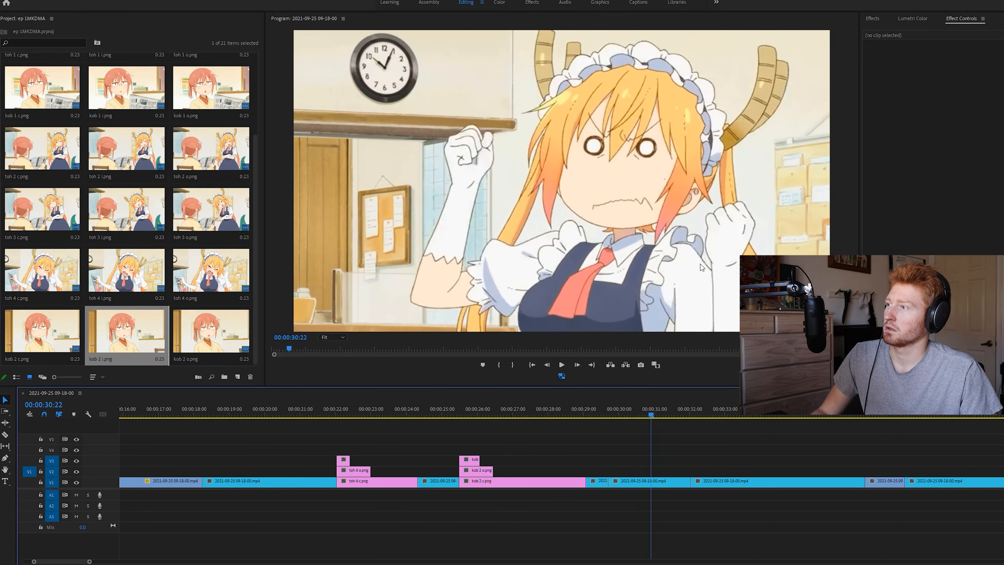
{"action": "key", "text": "Right"}
{"action": "key", "text": "Right"}
{"action": "key", "text": "Right"}
{"action": "key", "text": "Left"}
{"action": "key", "text": "Left"}
{"action": "key", "text": "Left"}
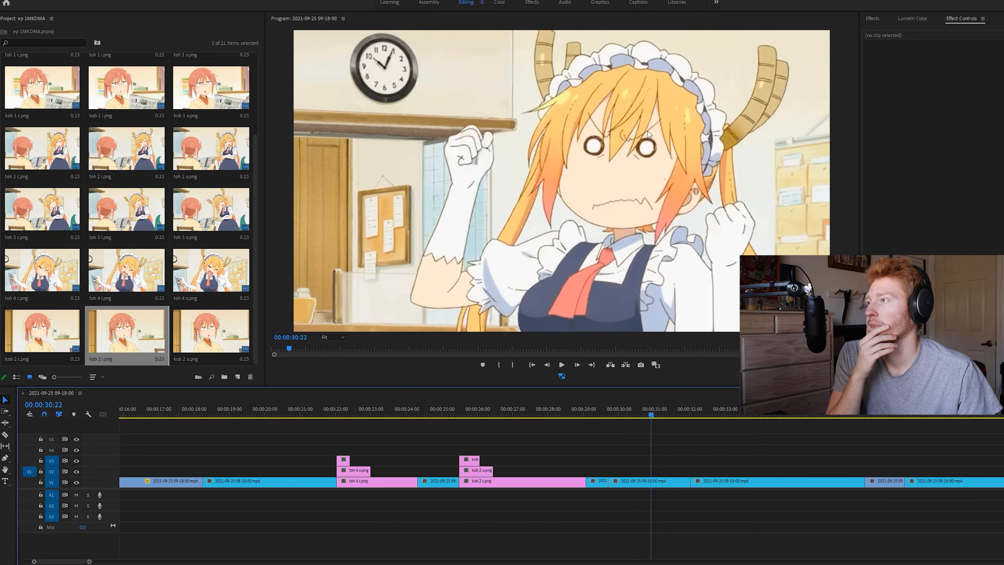
{"action": "key", "text": "Right"}
{"action": "key", "text": "Left"}
{"action": "key", "text": "Left"}
{"action": "key", "text": "Left"}
{"action": "key", "text": "Left"}
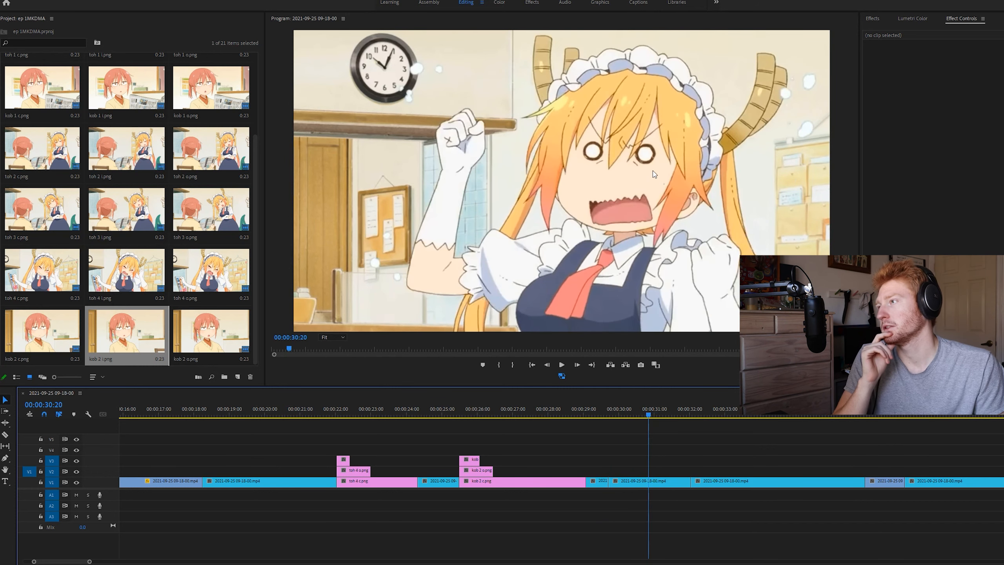
{"action": "key", "text": "Right"}
{"action": "key", "text": "Right"}
{"action": "key", "text": "Right"}
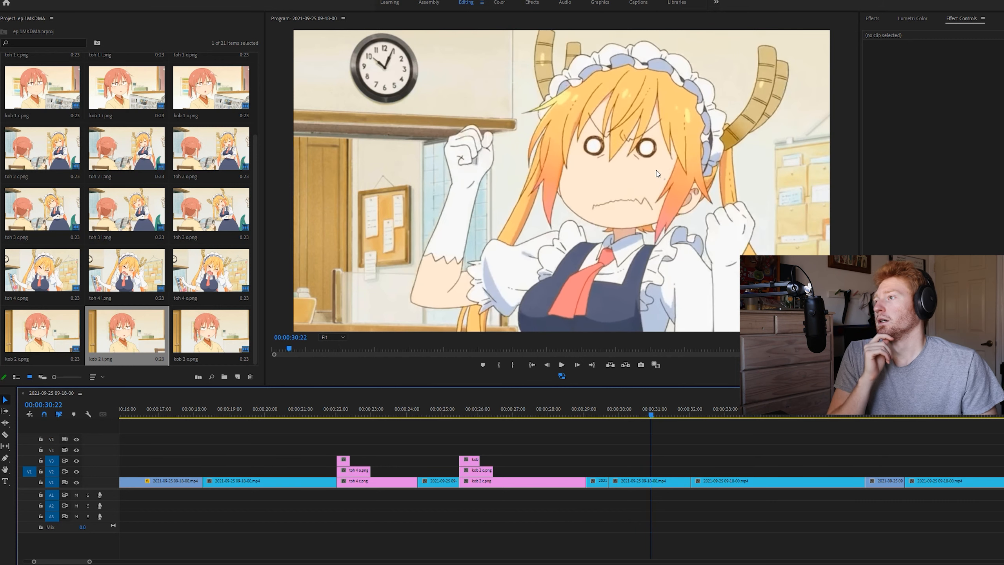
{"action": "key", "text": "Left"}
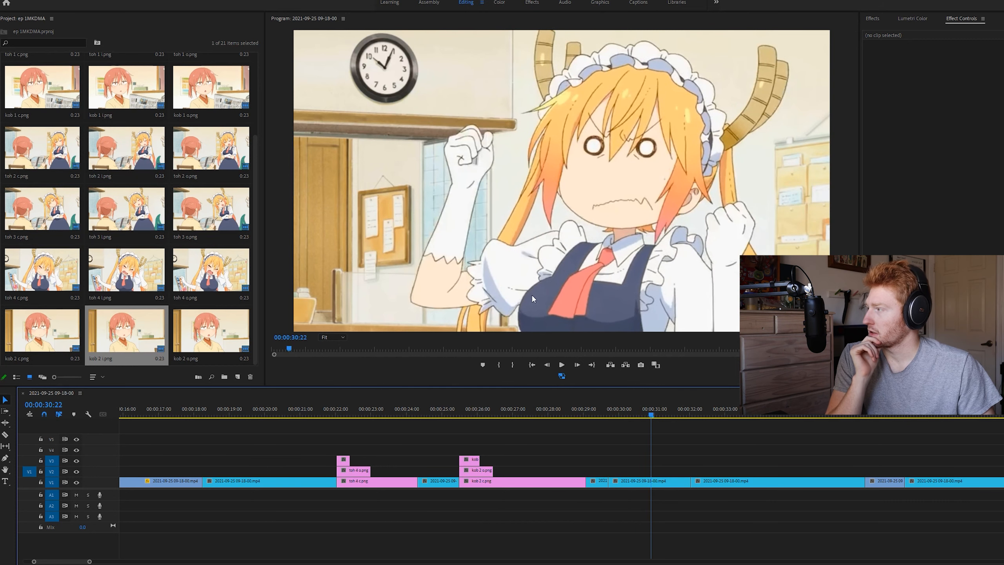
Export the closed-mouth frame at 00:00:30:22 as a PNG named "toh 5 c" and import it into the project
{"action": "left_click", "coordinate": [640, 365]}
{"action": "type", "text": "to"}
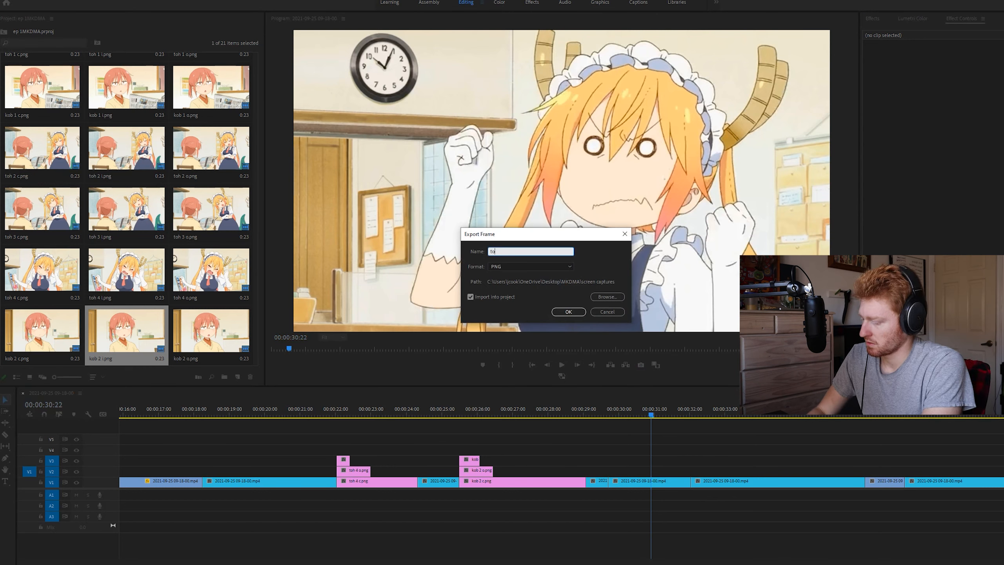
{"action": "type", "text": "h 5 c"}
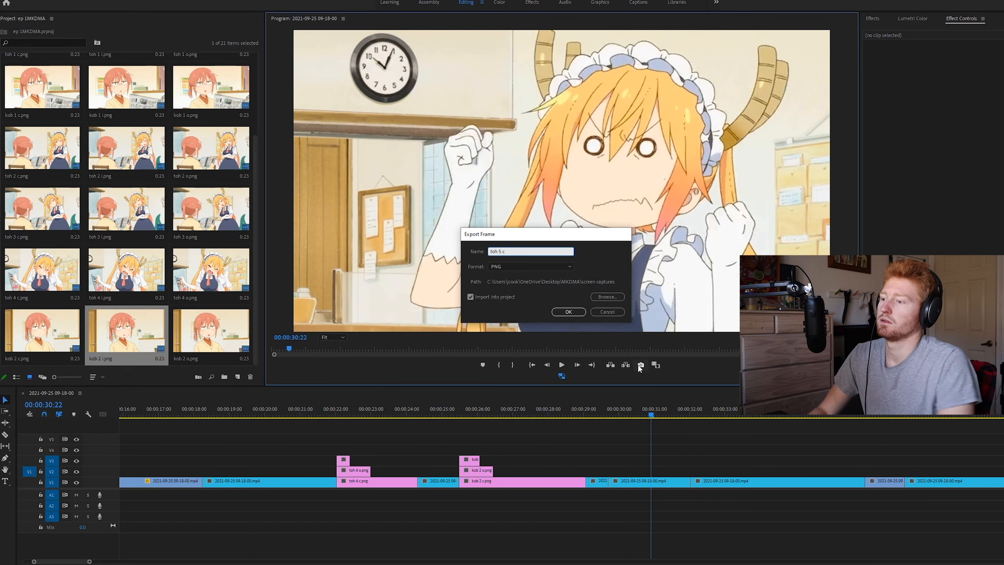
{"action": "key", "text": "Return"}
Step forward to the tilted-head frame at 00:00:31:01 and export it as a PNG named "toh 5 i", imported into the project
{"action": "key", "text": "Right"}
{"action": "key", "text": "Right"}
{"action": "key", "text": "Right"}
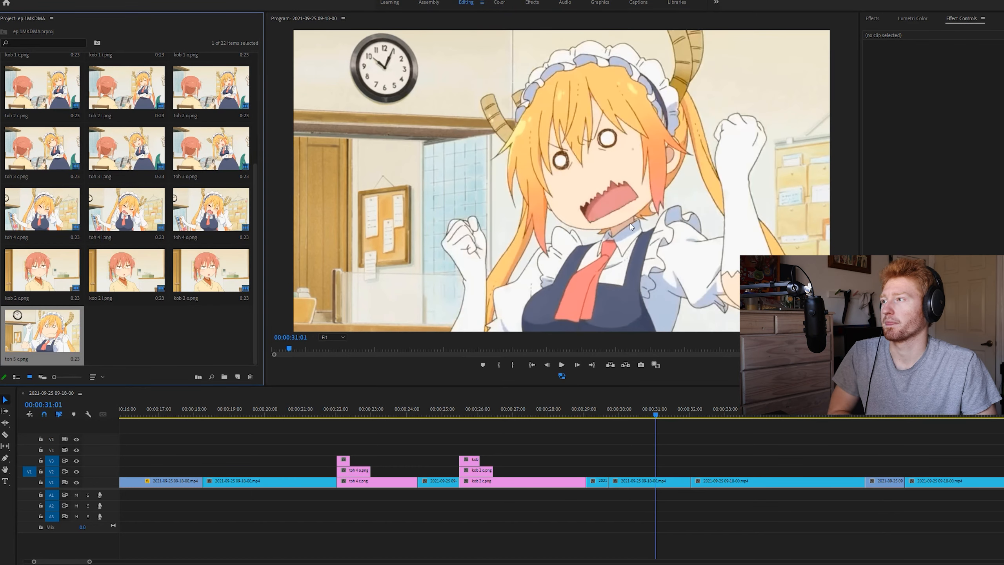
{"action": "left_click", "coordinate": [643, 363]}
{"action": "type", "text": "t"}
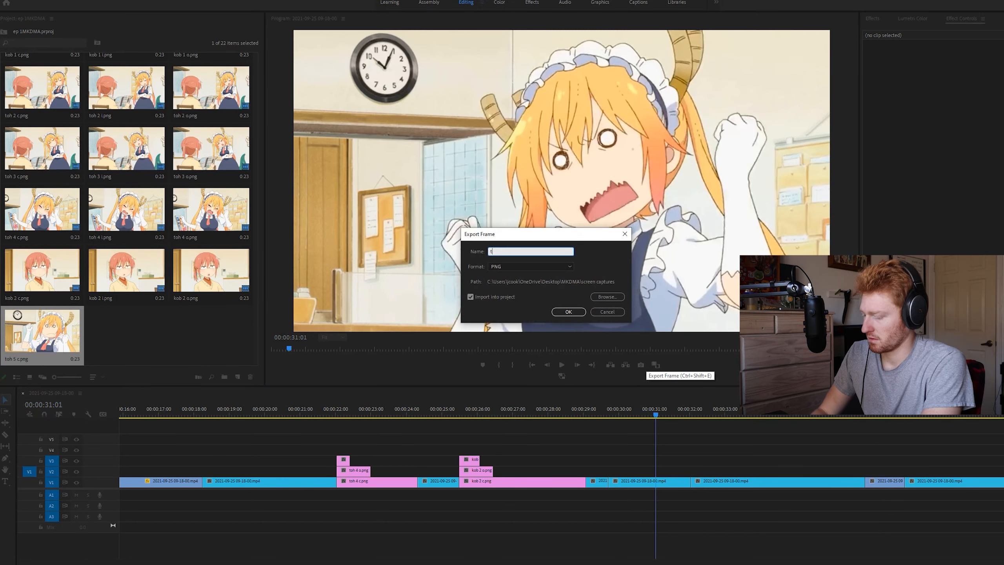
{"action": "type", "text": "oh 5 i"}
{"action": "key", "text": "Return"}
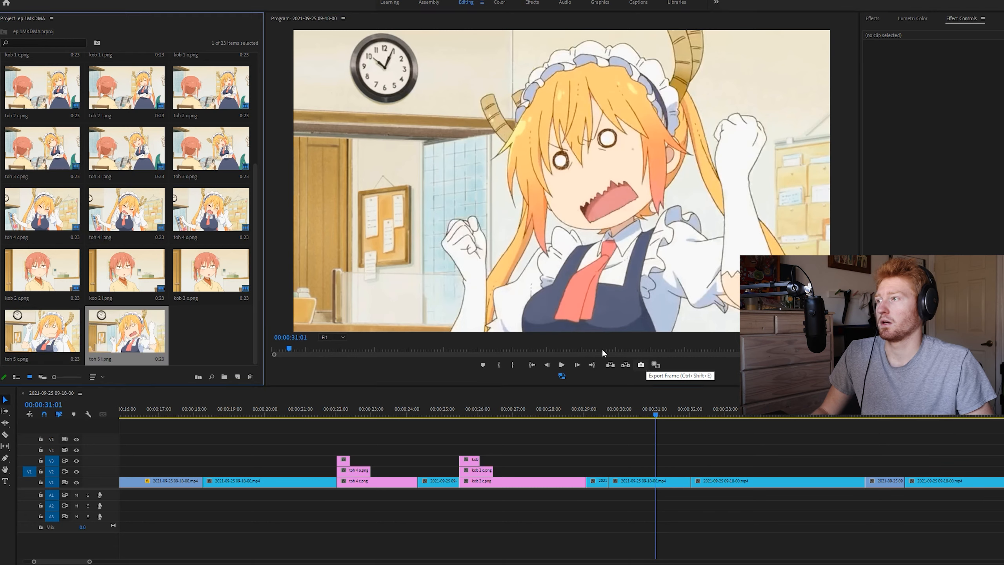
Export the widest-mouth frame at 00:00:31:00 as a PNG named "toh 5 o" and import it into the project
{"action": "key", "text": "Left"}
{"action": "left_click", "coordinate": [639, 365]}
{"action": "type", "text": "t"}
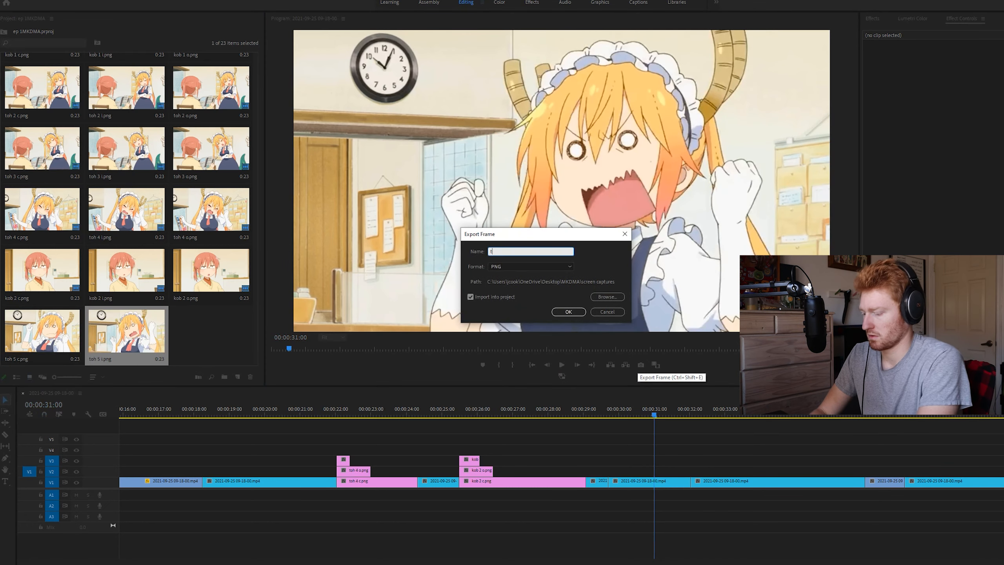
{"action": "type", "text": "oh 5 o"}
{"action": "key", "text": "Return"}
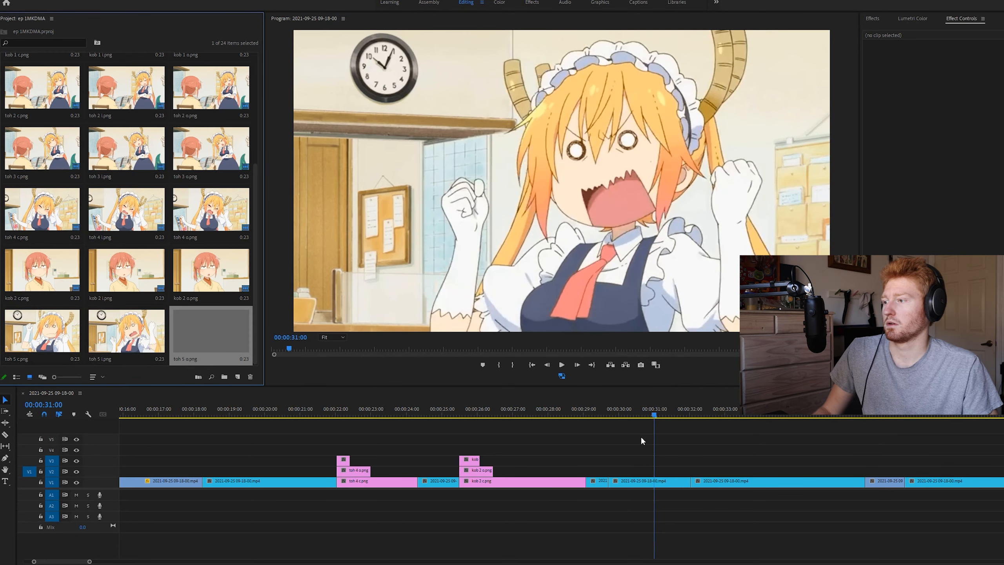
Scrub the sequence between about 00:00:25:19 and 00:00:32:07 to examine where the neighbouring shots start and end
{"action": "scroll", "coordinate": [646, 407], "scroll_direction": "down", "scroll_amount": 2}
{"action": "left_click", "coordinate": [651, 406]}
{"action": "key", "text": "space"}
{"action": "mouse_move", "coordinate": [677, 408]}
{"action": "left_mouse_down"}
{"action": "mouse_move", "coordinate": [557, 427]}
{"action": "mouse_move", "coordinate": [681, 425]}
{"action": "left_mouse_up"}
{"action": "left_click_drag", "start_coordinate": [367, 407], "coordinate": [289, 432]}
{"action": "left_click_drag", "start_coordinate": [424, 413], "coordinate": [432, 413]}
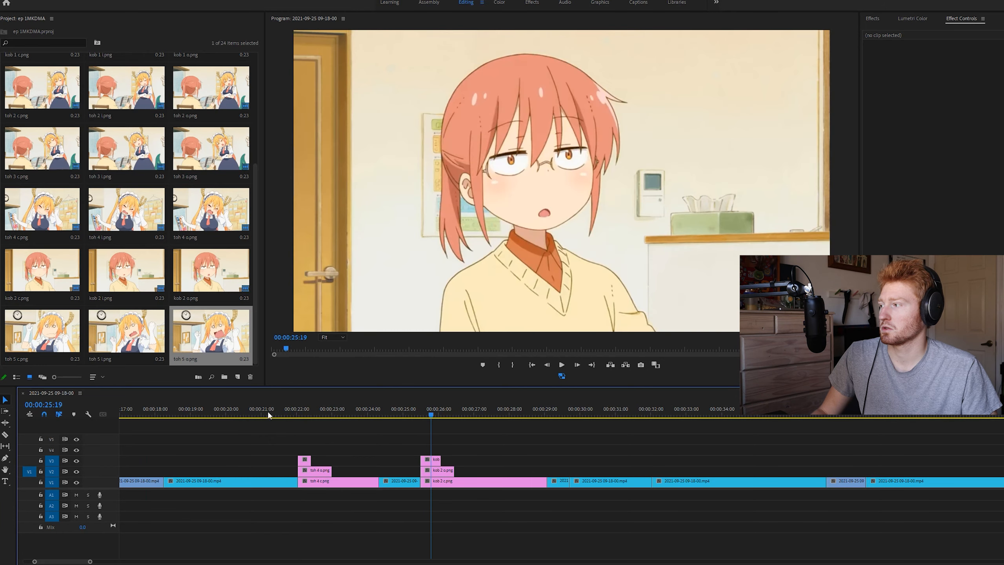
{"action": "left_click_drag", "start_coordinate": [273, 413], "coordinate": [241, 414]}
{"action": "left_click", "coordinate": [598, 406]}
{"action": "left_click_drag", "start_coordinate": [603, 401], "coordinate": [688, 423]}
{"action": "left_click", "coordinate": [324, 416]}
{"action": "left_click_drag", "start_coordinate": [455, 408], "coordinate": [661, 431]}
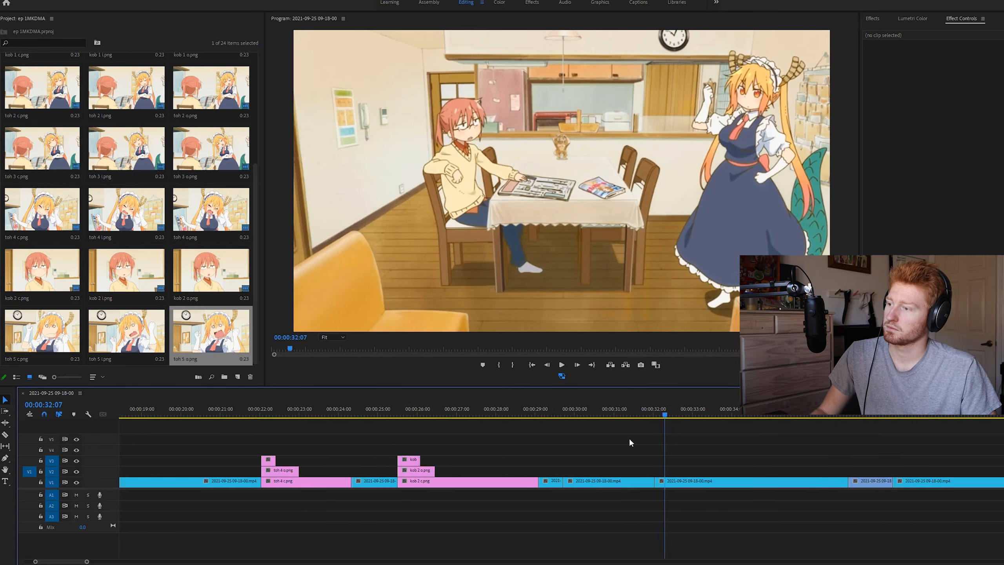
Stack toh 5 c on V2 and toh 5 o on V3 from 00:00:29:17, and toh 5 i on V4 from about 00:00:30:06
{"action": "left_click", "coordinate": [559, 418]}
{"action": "scroll", "coordinate": [545, 440], "scroll_direction": "down", "scroll_amount": 6}
{"action": "scroll", "coordinate": [550, 439], "scroll_direction": "up", "scroll_amount": 8}
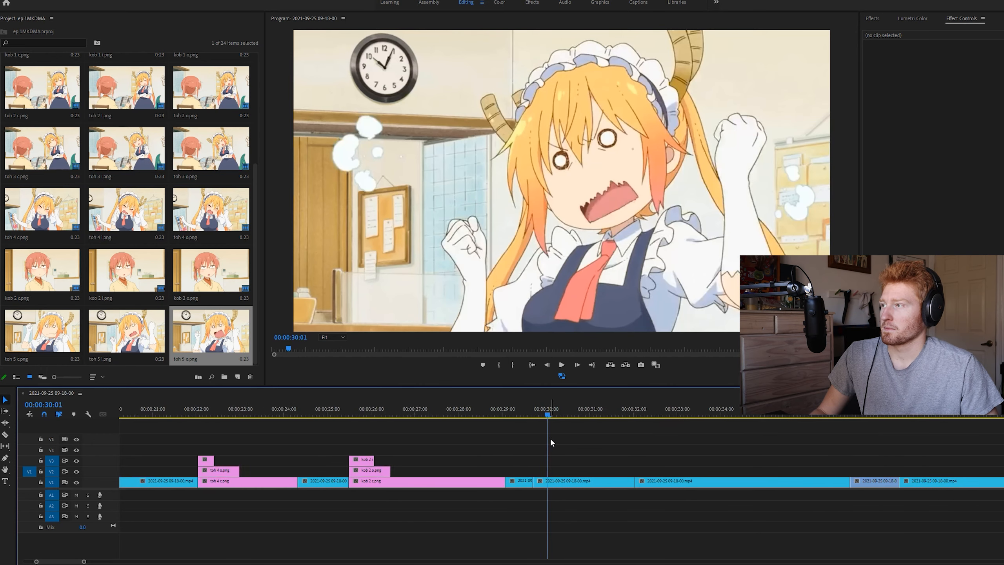
{"action": "scroll", "coordinate": [551, 440], "scroll_direction": "up", "scroll_amount": 2}
{"action": "key", "text": "Up"}
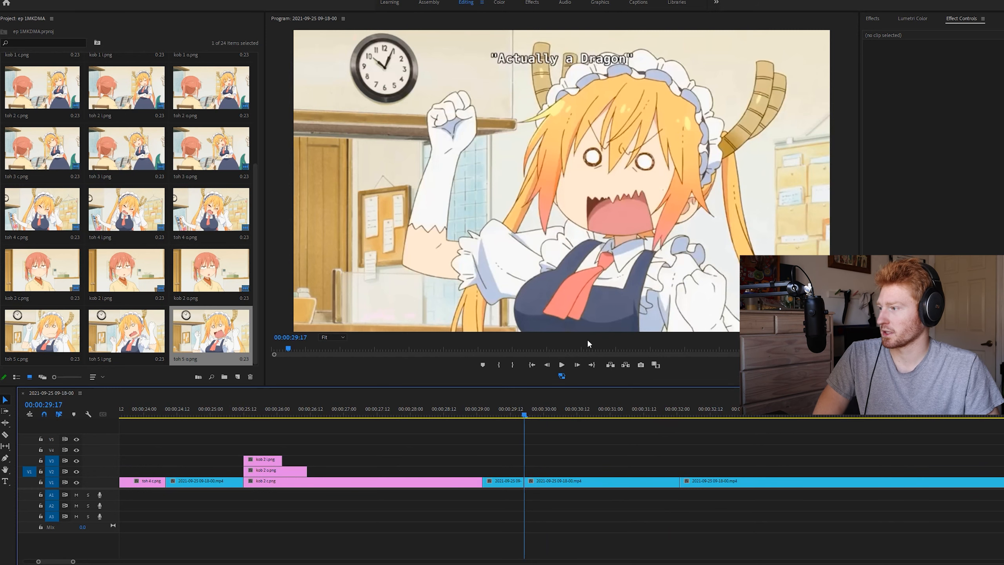
{"action": "left_click_drag", "start_coordinate": [532, 411], "coordinate": [555, 413]}
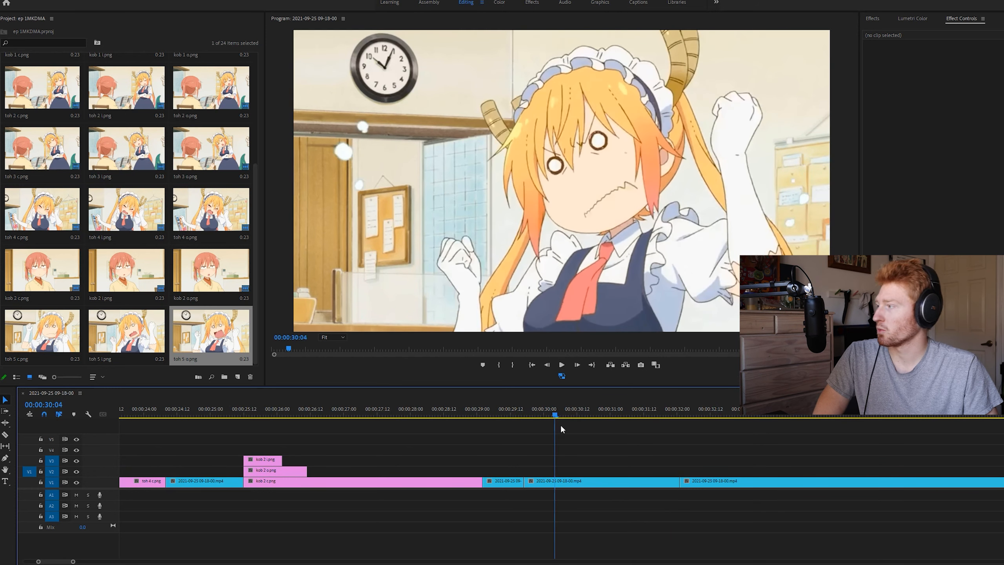
{"action": "left_click_drag", "start_coordinate": [42, 330], "coordinate": [524, 470]}
{"action": "left_click_drag", "start_coordinate": [211, 333], "coordinate": [544, 461]}
{"action": "left_click_drag", "start_coordinate": [154, 342], "coordinate": [546, 422]}
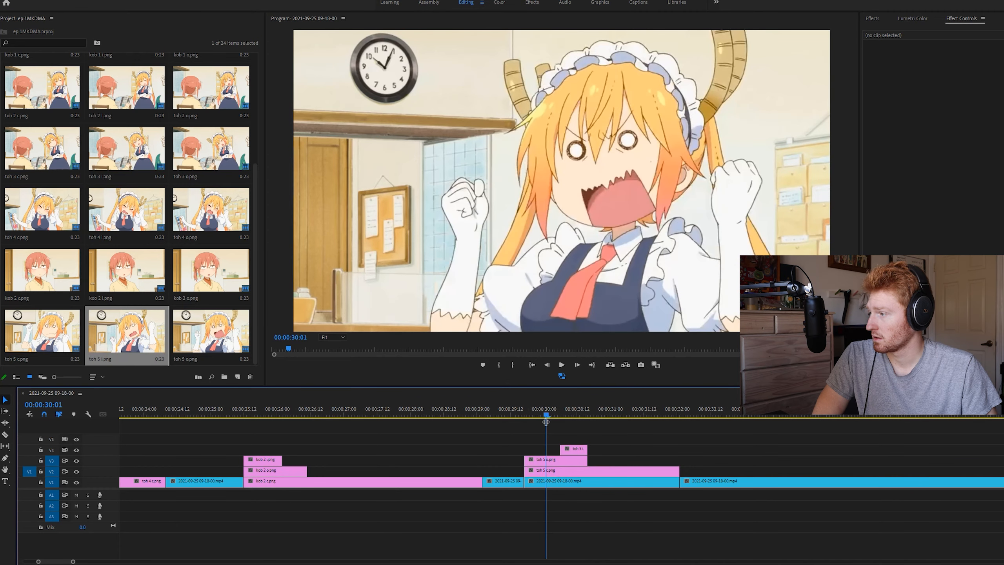
Add a rectangular opacity mask over the mouth of the toh 5 o still and lower its opacity to 54%
{"action": "left_click", "coordinate": [546, 460]}
{"action": "left_click", "coordinate": [895, 135]}
{"action": "left_click_drag", "start_coordinate": [551, 186], "coordinate": [645, 209]}
{"action": "left_click_drag", "start_coordinate": [972, 198], "coordinate": [952, 198]}
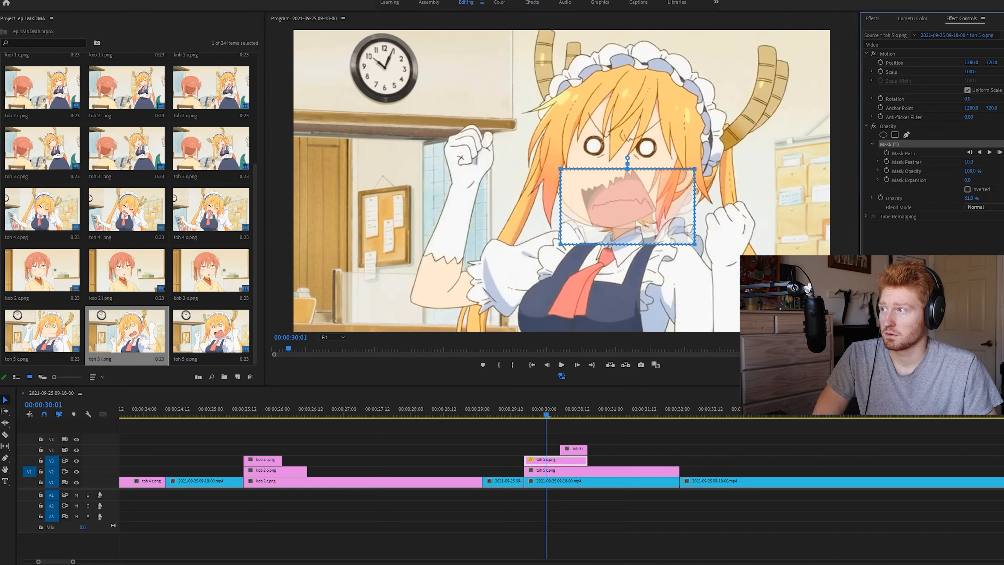
Rotate the toh 5 o still to 10° and position it at 1325.3, 687.0 to align its mouth with the closed-mouth face
{"action": "left_click", "coordinate": [896, 55]}
{"action": "left_click_drag", "start_coordinate": [621, 205], "coordinate": [630, 204]}
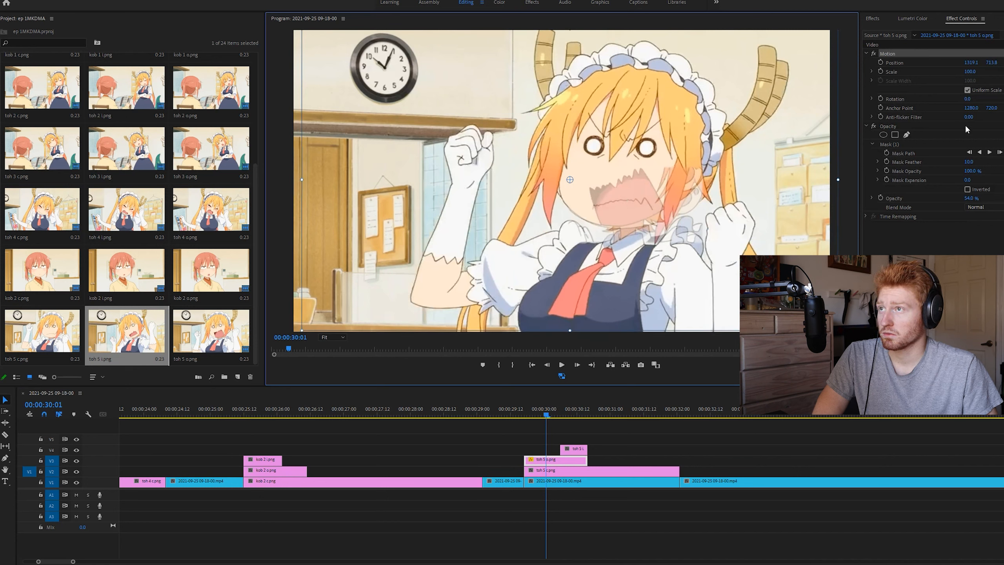
{"action": "left_click_drag", "start_coordinate": [967, 99], "coordinate": [974, 100]}
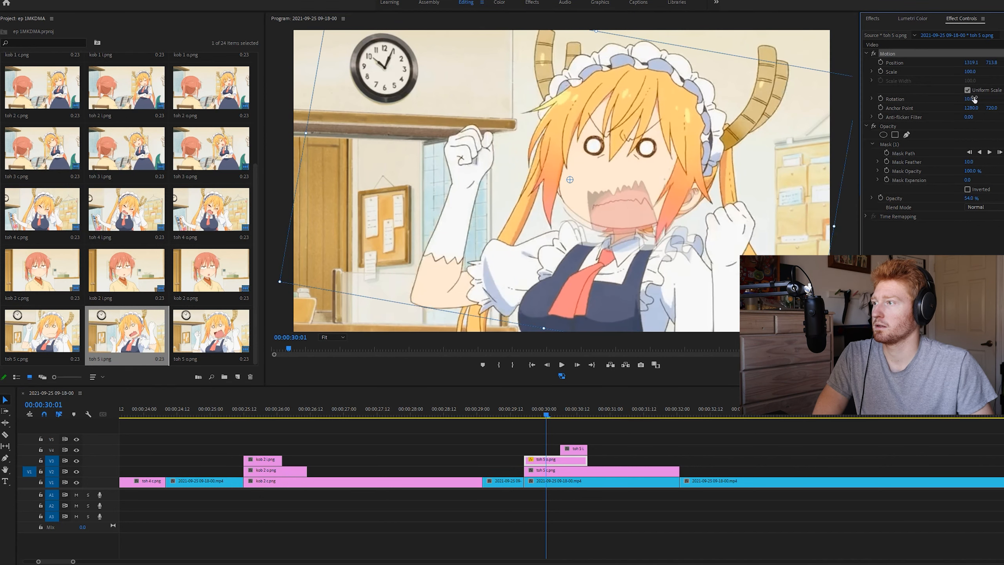
{"action": "left_click_drag", "start_coordinate": [696, 256], "coordinate": [699, 250]}
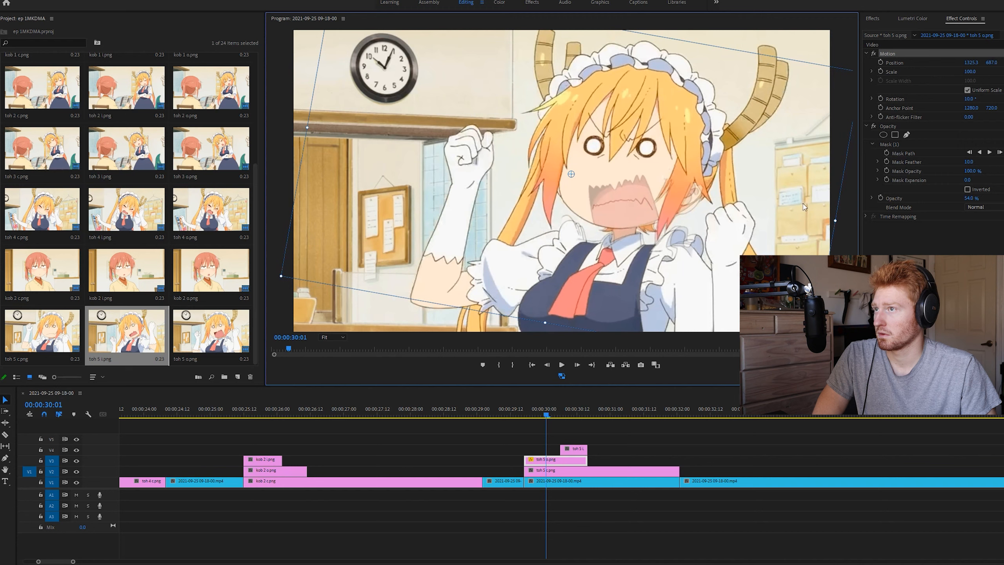
Tighten the toh 5 o mask's corners around the open mouth, and replace the rectangle with an elliptical mask
{"action": "left_click", "coordinate": [895, 144]}
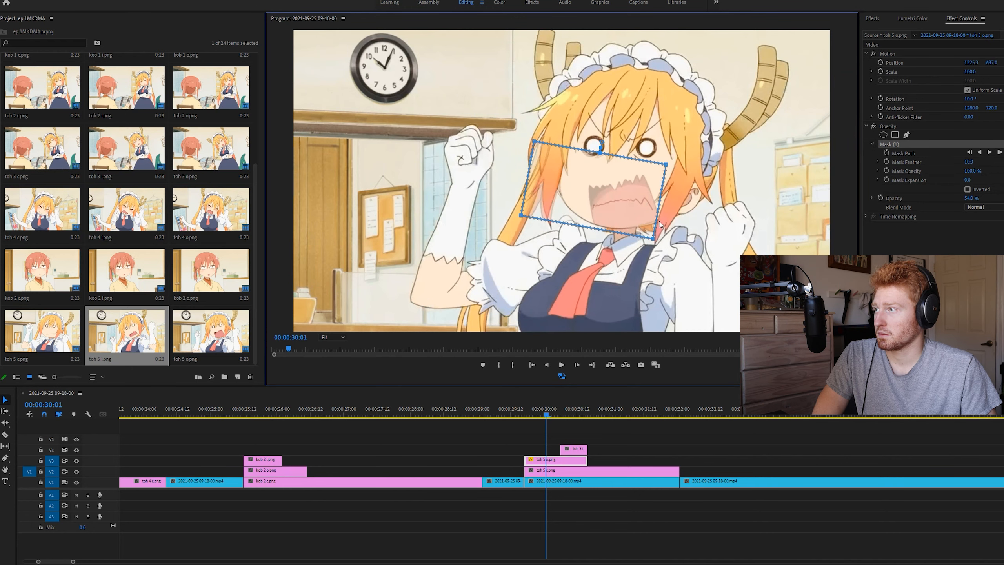
{"action": "left_click_drag", "start_coordinate": [654, 242], "coordinate": [658, 222]}
{"action": "left_click_drag", "start_coordinate": [521, 217], "coordinate": [592, 228]}
{"action": "left_click_drag", "start_coordinate": [534, 143], "coordinate": [585, 187]}
{"action": "left_click_drag", "start_coordinate": [571, 198], "coordinate": [573, 199]}
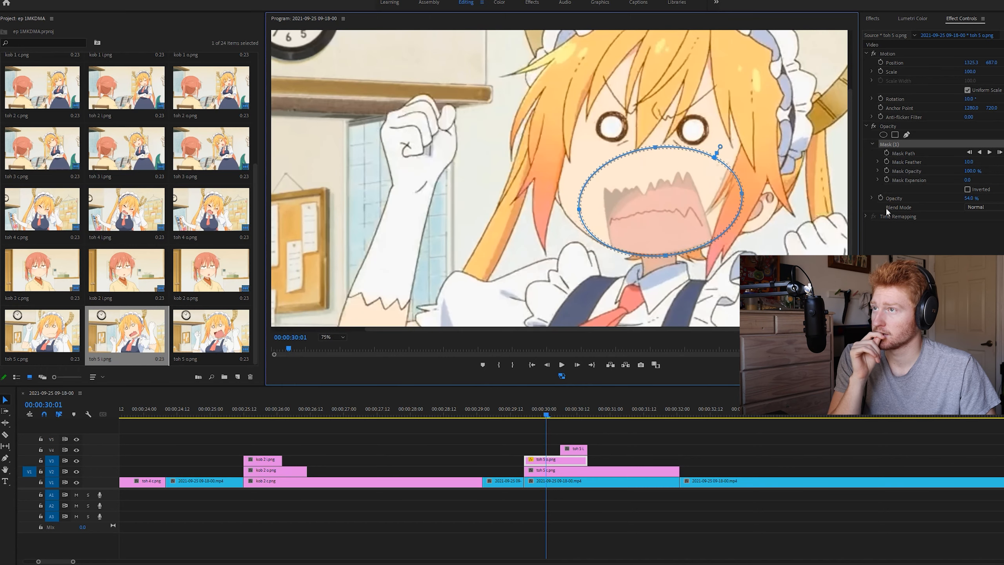
Lower toh 5 o to 34% opacity, fit the elliptical mask's points to the mouth and jaw clear of the hair, and restore 100% opacity
{"action": "left_click_drag", "start_coordinate": [976, 198], "coordinate": [950, 199]}
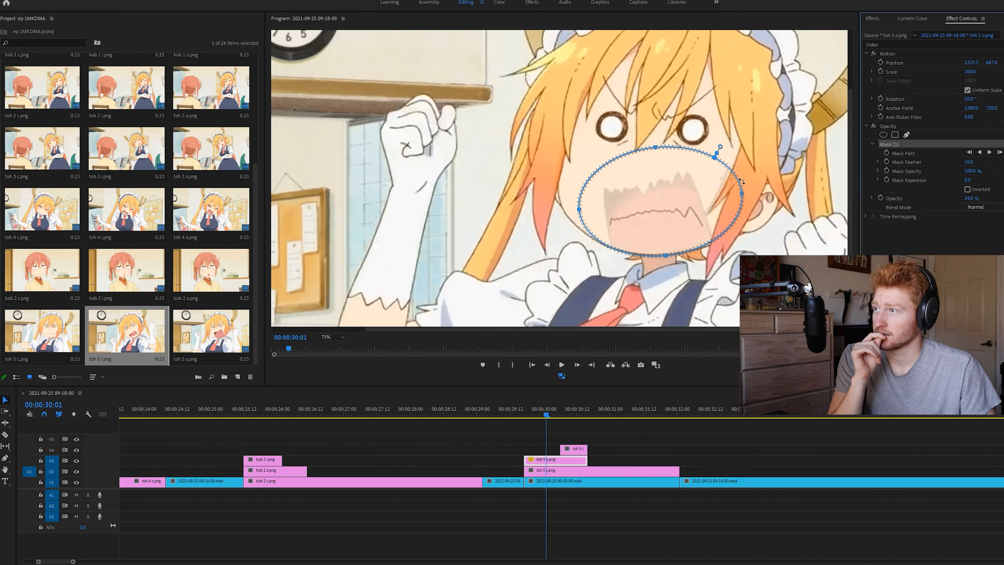
{"action": "left_click", "coordinate": [715, 242]}
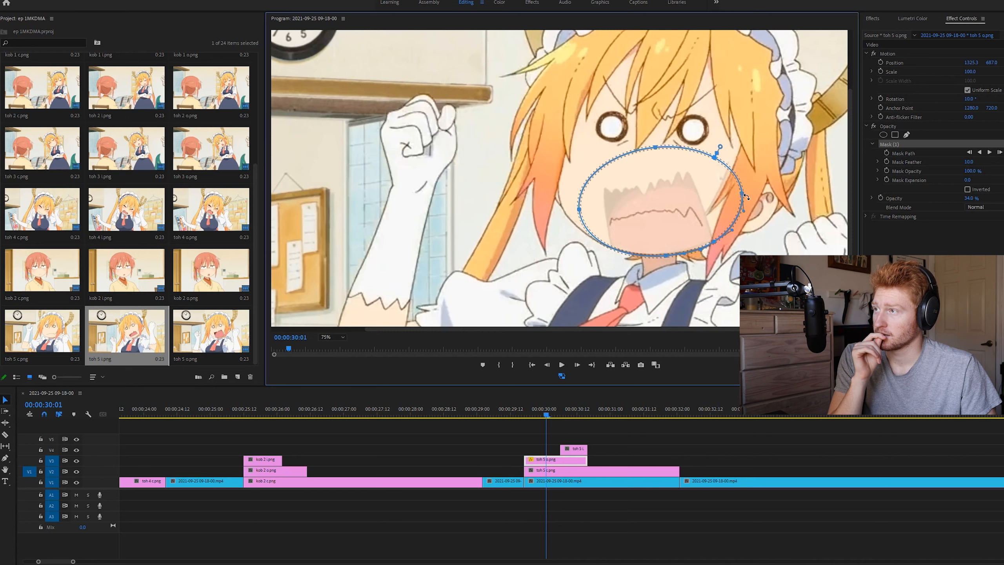
{"action": "left_click_drag", "start_coordinate": [742, 195], "coordinate": [712, 222]}
{"action": "left_click_drag", "start_coordinate": [655, 148], "coordinate": [656, 170]}
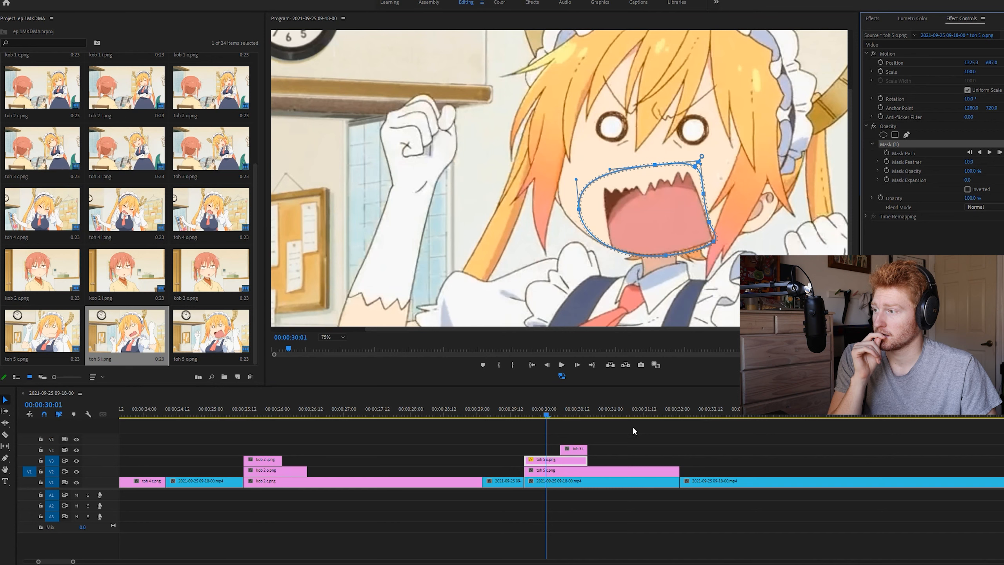
Check the masked open mouth around 00:00:29:23 and nudge the toh 5 o mask's lower point along the chin line
{"action": "left_click", "coordinate": [612, 432]}
{"action": "left_click_drag", "start_coordinate": [632, 412], "coordinate": [541, 409]}
{"action": "left_click", "coordinate": [665, 220]}
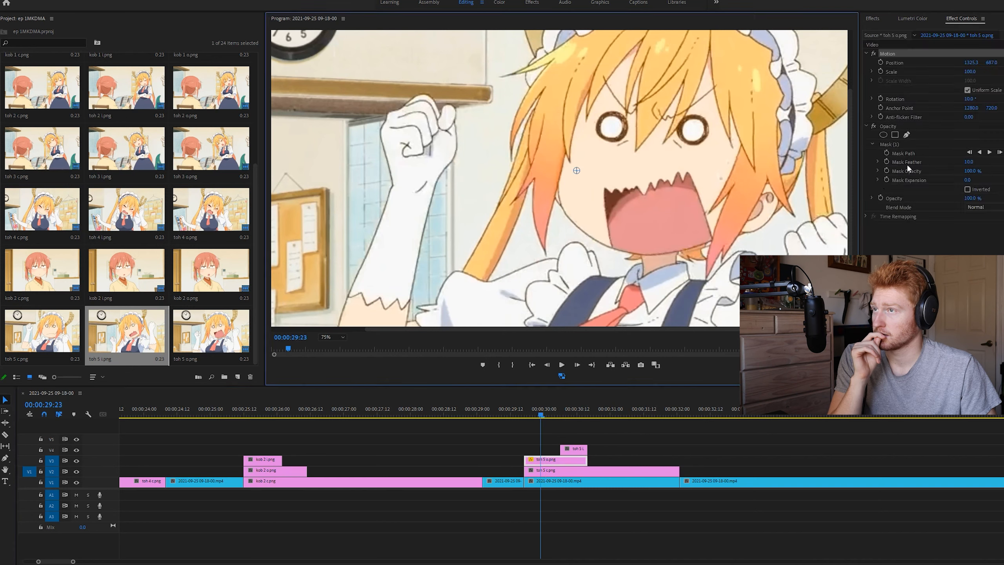
{"action": "left_click", "coordinate": [911, 145]}
{"action": "left_click", "coordinate": [712, 240]}
{"action": "left_click", "coordinate": [666, 255]}
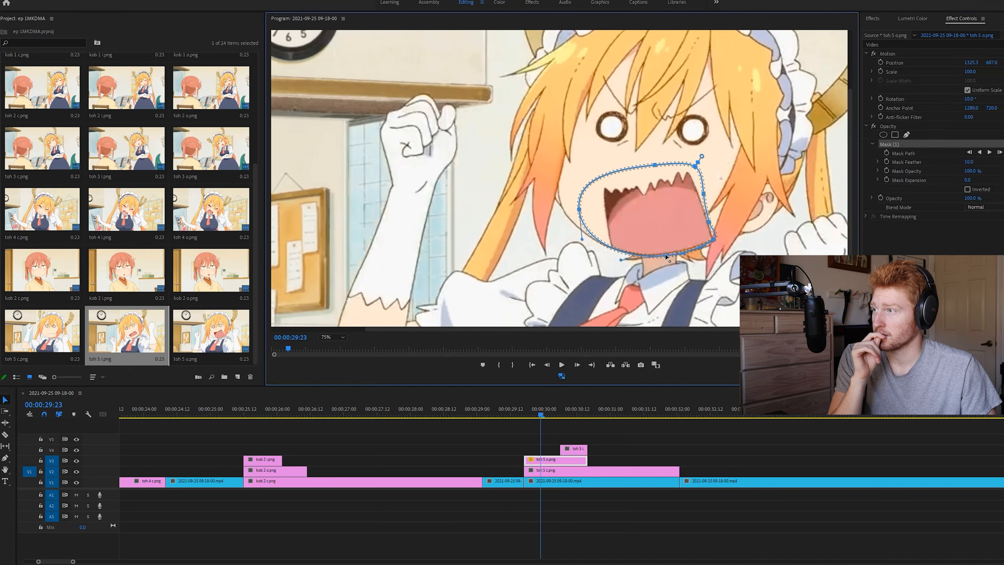
{"action": "left_click", "coordinate": [611, 446]}
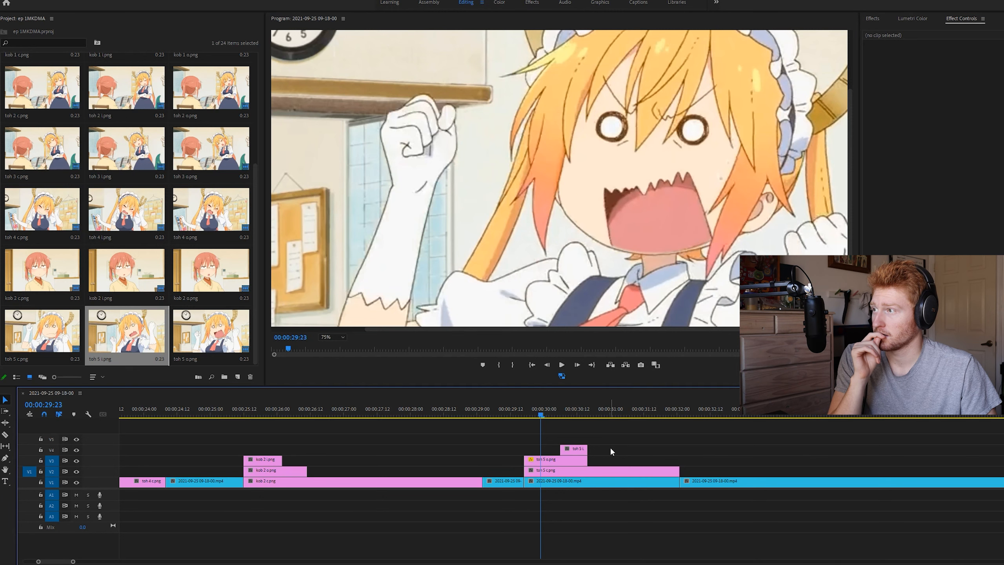
Refine the toh 5 o mask's chin point, set its mask feather to 5, and compare the open and closed mouth frames
{"action": "left_click_drag", "start_coordinate": [615, 416], "coordinate": [544, 415]}
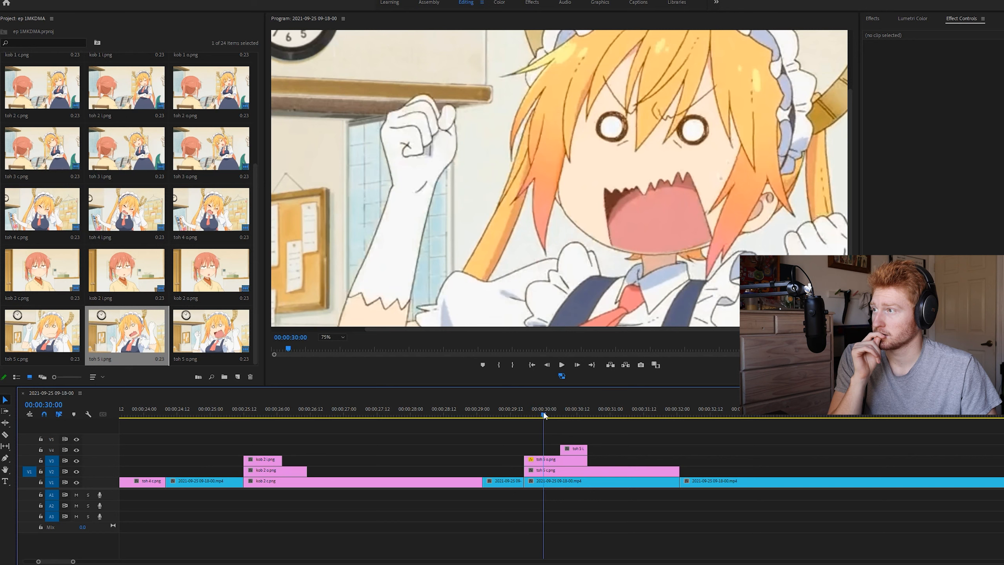
{"action": "left_click", "coordinate": [671, 241]}
{"action": "left_click", "coordinate": [895, 144]}
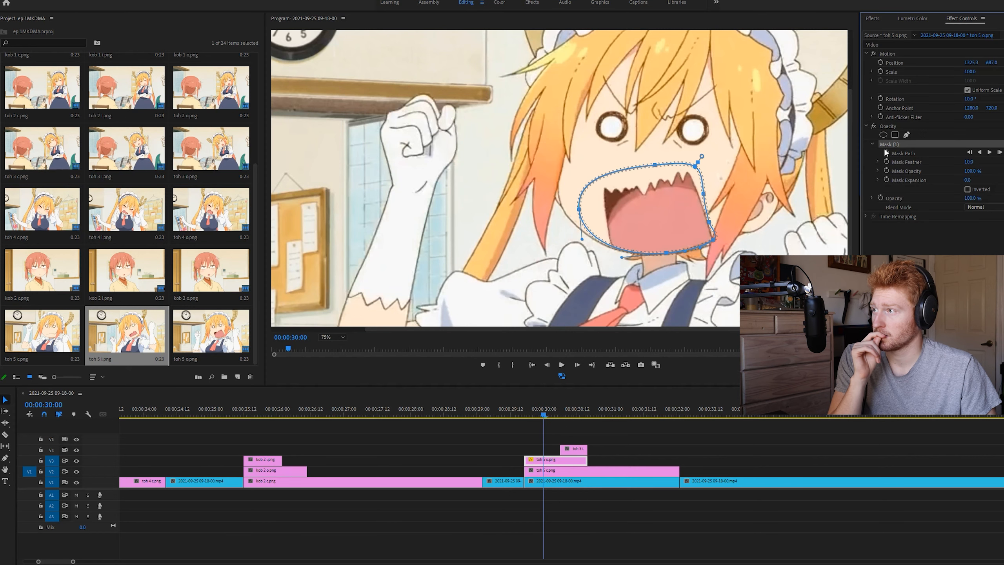
{"action": "left_click", "coordinate": [666, 253]}
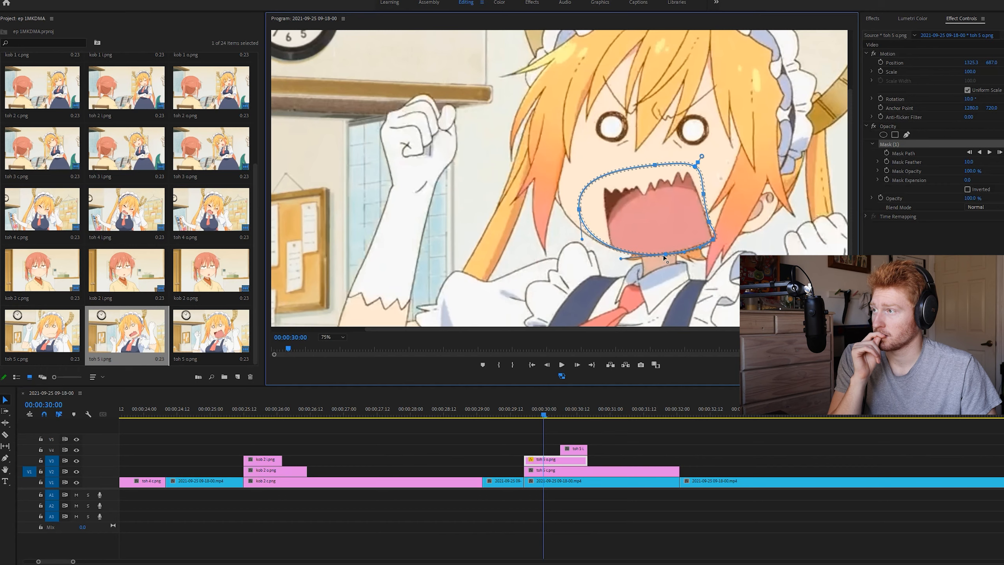
{"action": "left_click", "coordinate": [970, 162]}
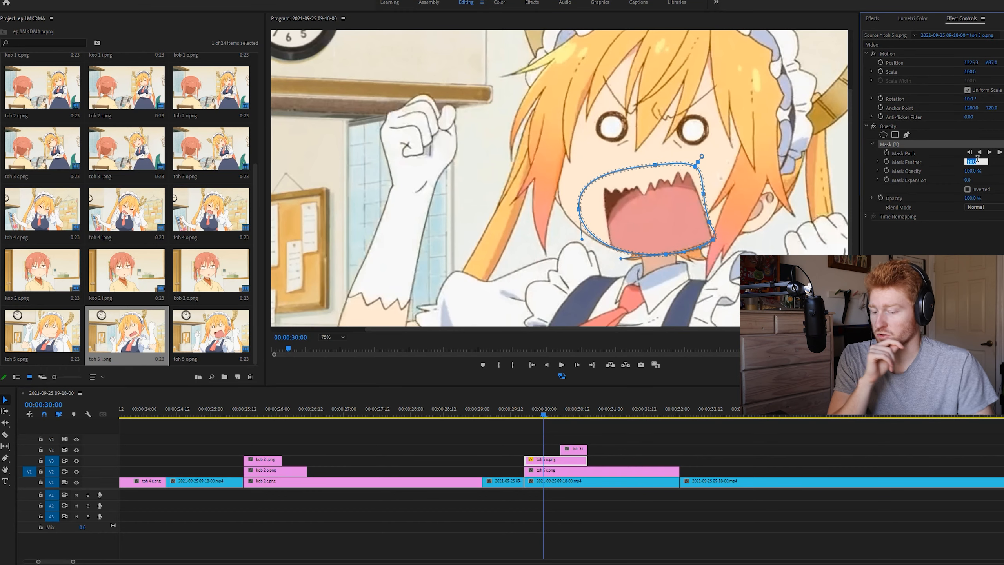
{"action": "type", "text": "5"}
{"action": "key", "text": "Return"}
{"action": "left_click", "coordinate": [699, 422]}
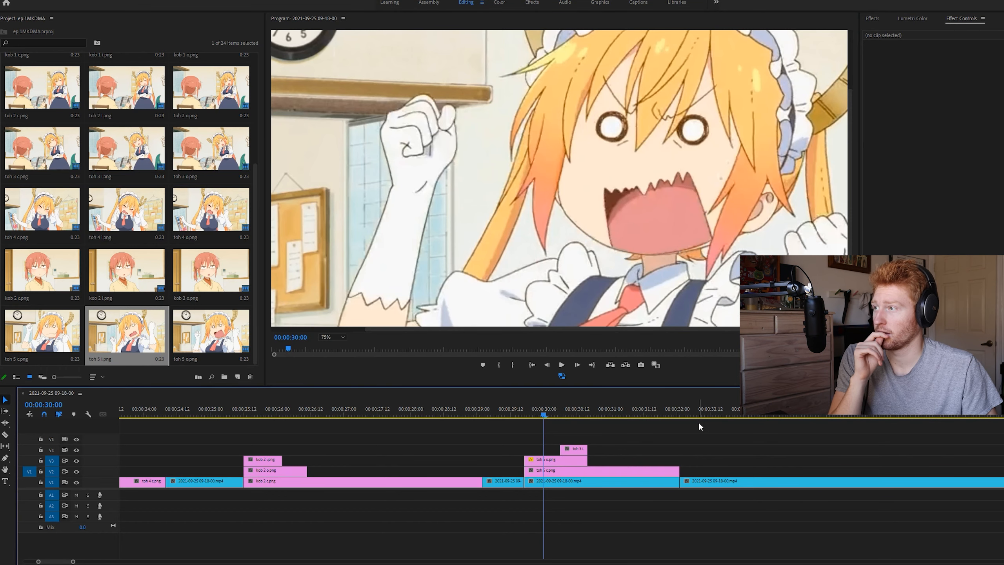
{"action": "left_click_drag", "start_coordinate": [593, 410], "coordinate": [543, 411]}
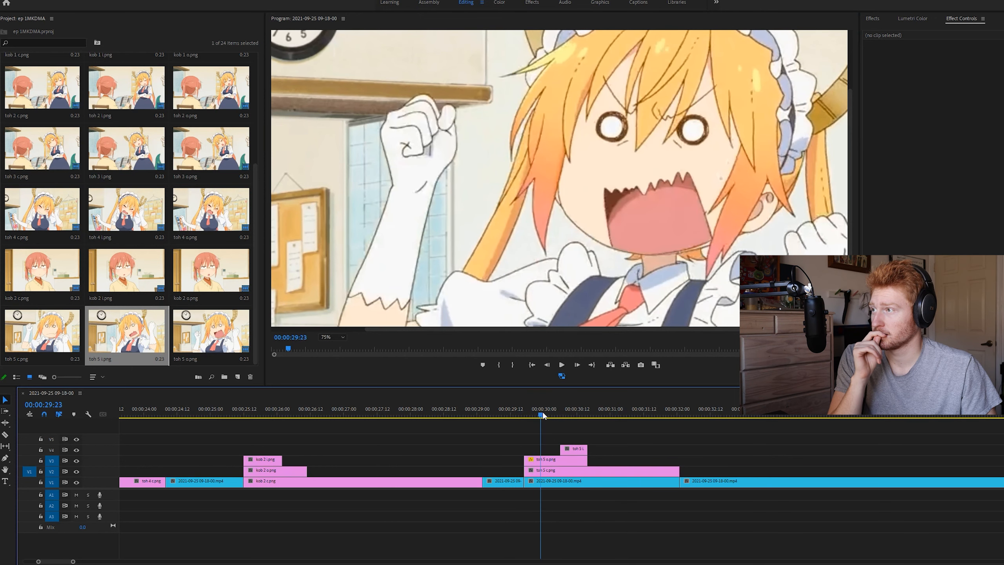
{"action": "left_click", "coordinate": [611, 414]}
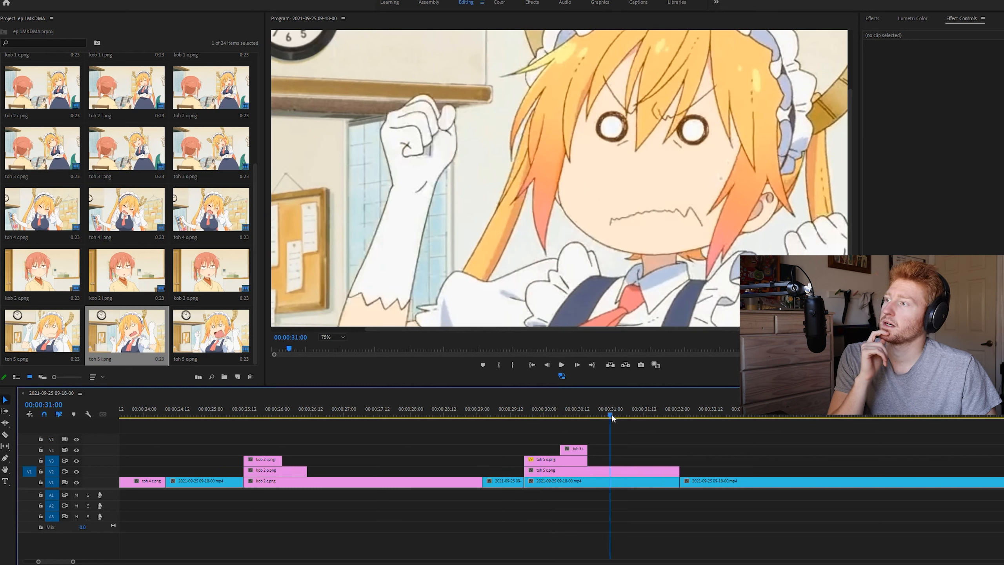
Add a rectangular opacity mask over the mouth of the toh 5 i still at 00:00:30:11
{"action": "left_click_drag", "start_coordinate": [550, 411], "coordinate": [574, 413]}
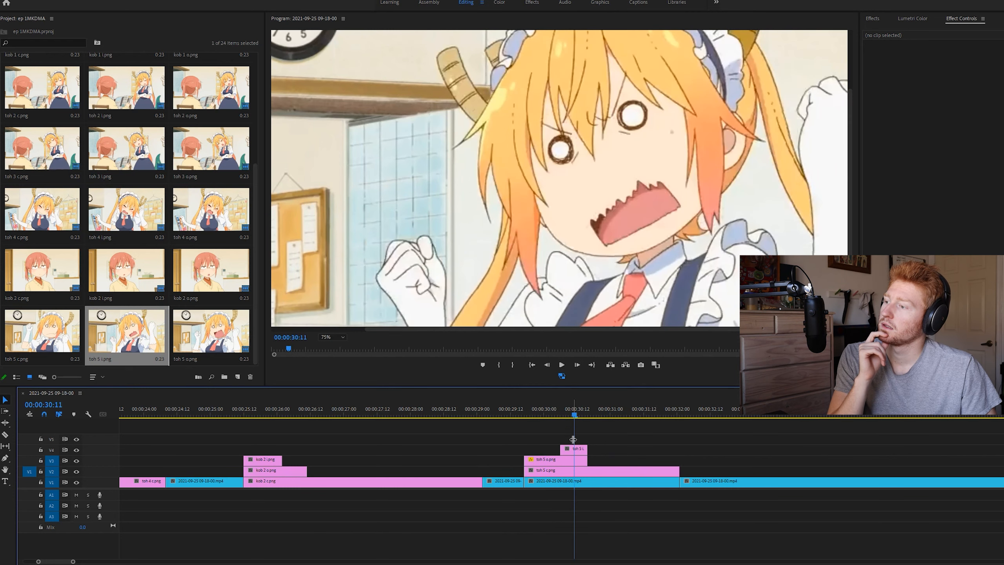
{"action": "left_click", "coordinate": [577, 451]}
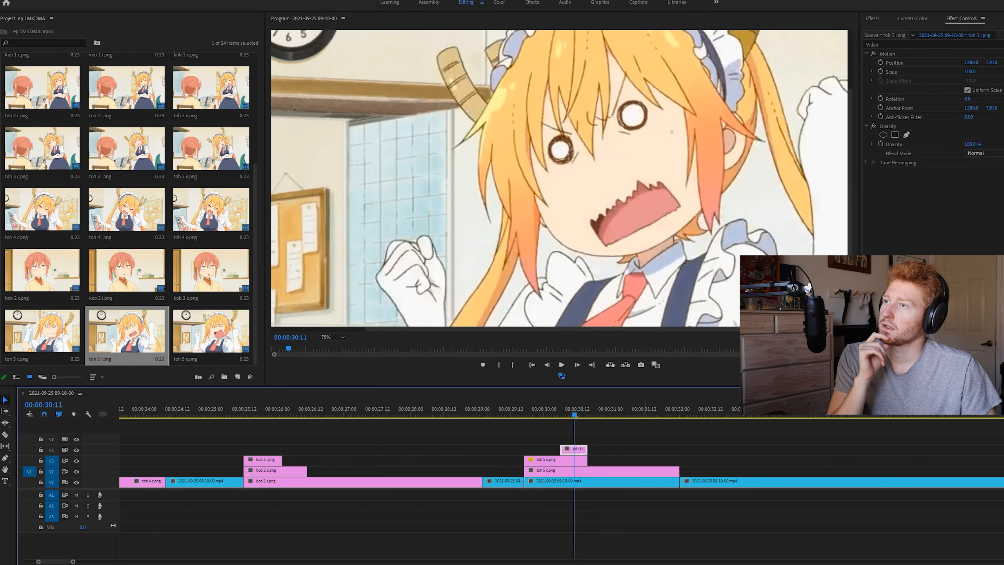
{"action": "left_click", "coordinate": [895, 135]}
{"action": "left_click_drag", "start_coordinate": [655, 160], "coordinate": [686, 176]}
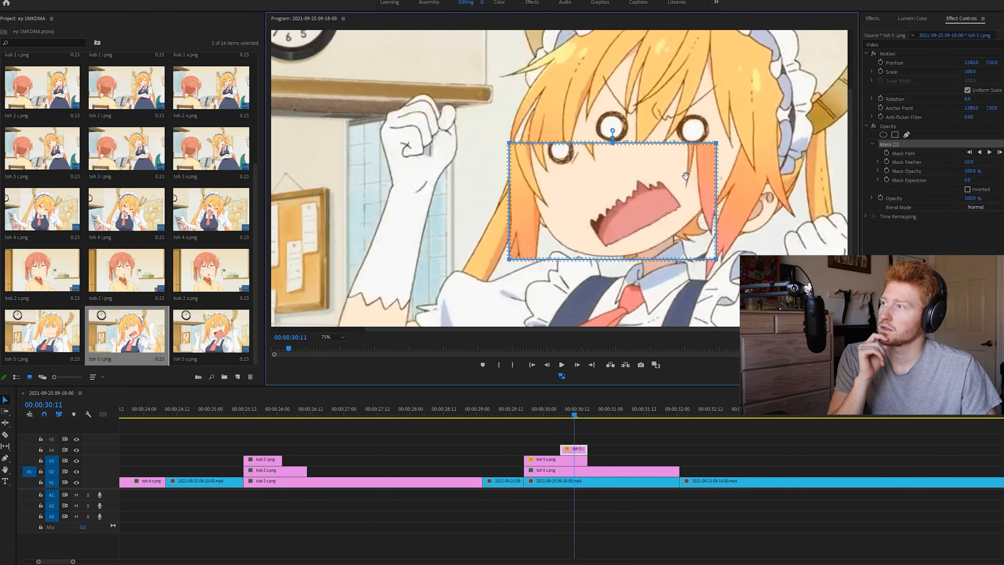
Rotate the toh 5 i still to 25° and position it at 1390.7, 650.7 so its mouth sits on the underlying face
{"action": "left_click", "coordinate": [966, 100]}
{"action": "left_click_drag", "start_coordinate": [965, 100], "coordinate": [975, 99]}
{"action": "left_click", "coordinate": [610, 226]}
{"action": "left_click", "coordinate": [890, 54]}
{"action": "left_click_drag", "start_coordinate": [592, 215], "coordinate": [738, 246]}
Reshape the toh 5 i mask tightly around the in-between mouth, adding points that follow the curve of the chin
{"action": "left_click", "coordinate": [901, 146]}
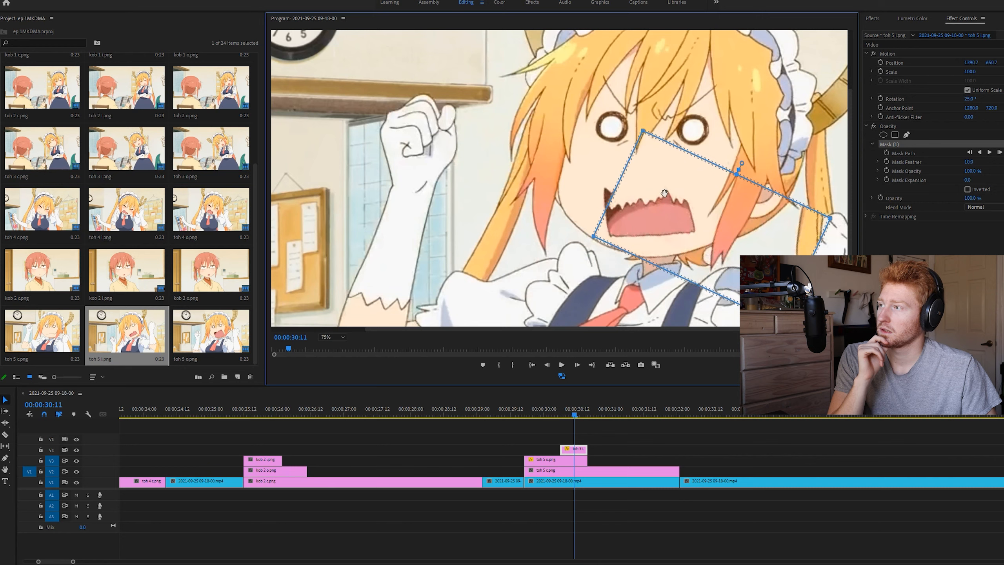
{"action": "left_click_drag", "start_coordinate": [642, 130], "coordinate": [594, 176]}
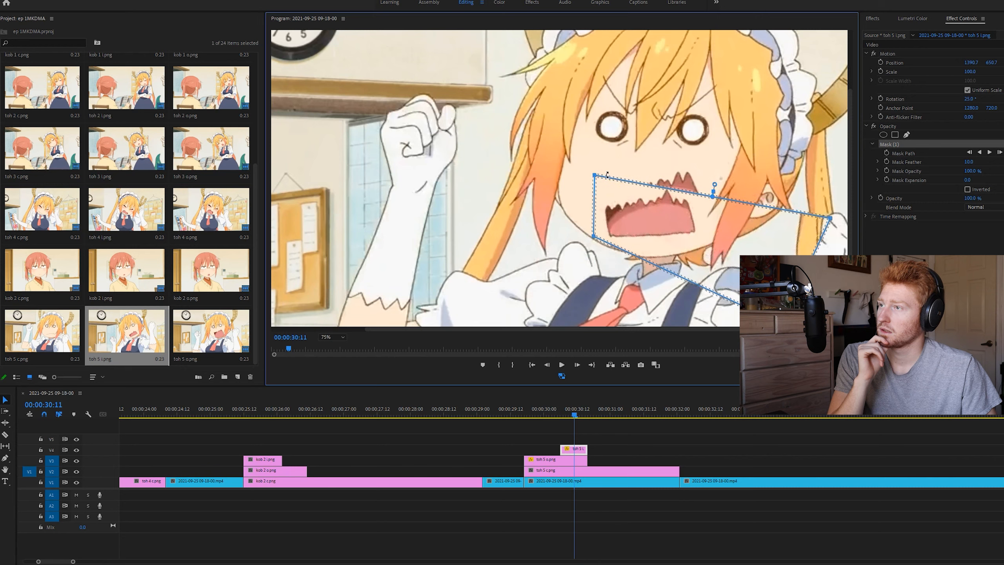
{"action": "left_click_drag", "start_coordinate": [833, 220], "coordinate": [698, 163]}
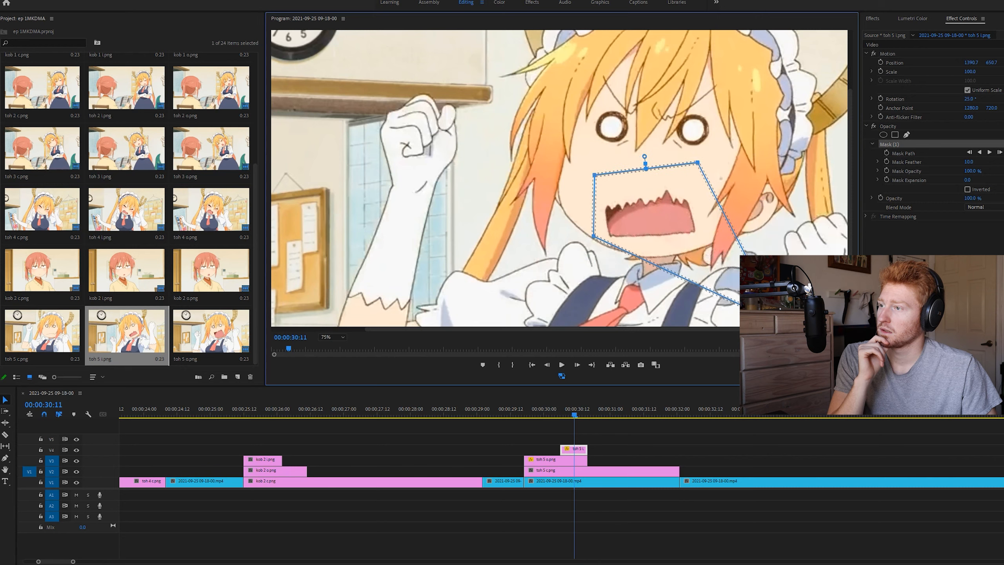
{"action": "left_click_drag", "start_coordinate": [786, 327], "coordinate": [687, 252]}
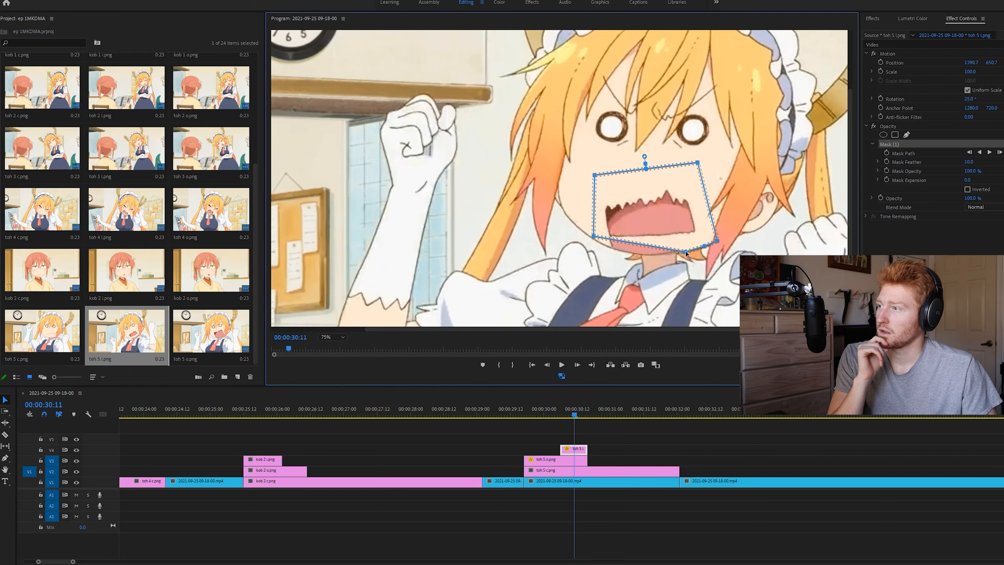
{"action": "left_click_drag", "start_coordinate": [665, 247], "coordinate": [647, 255]}
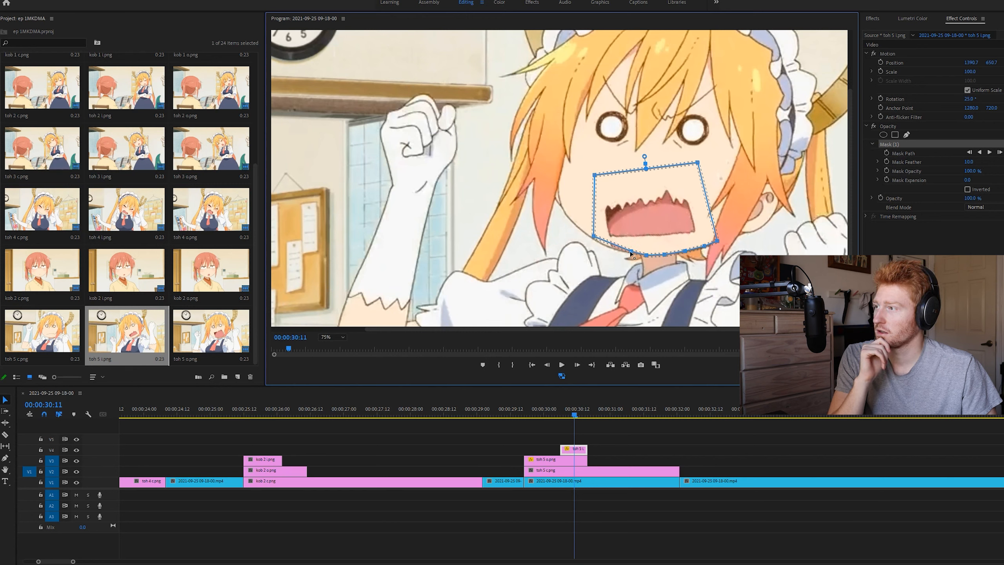
{"action": "left_click", "coordinate": [612, 248]}
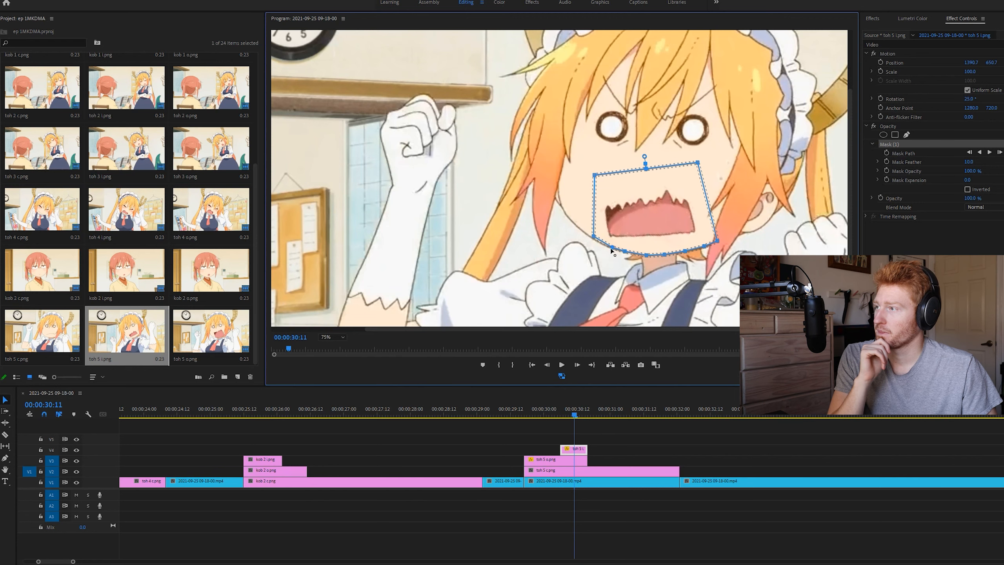
Duplicate the toh 5 c still onto V5 above the other mouth layers and add a rectangular opacity mask over its face
{"action": "left_click", "coordinate": [648, 437]}
{"action": "left_click_drag", "start_coordinate": [565, 413], "coordinate": [544, 416]}
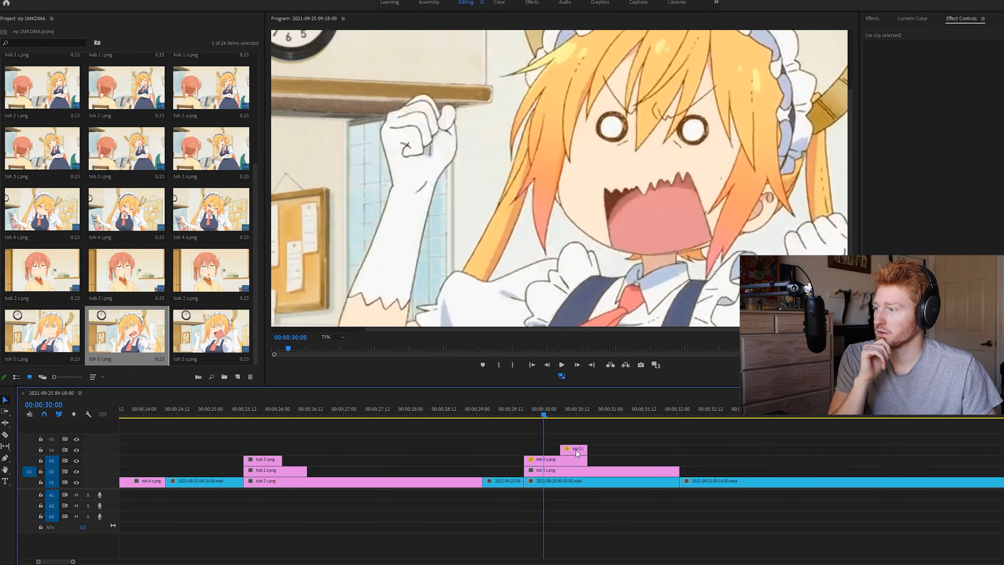
{"action": "left_click_drag", "start_coordinate": [581, 470], "coordinate": [582, 440]}
{"action": "left_click", "coordinate": [894, 134]}
{"action": "left_click_drag", "start_coordinate": [656, 184], "coordinate": [737, 172]}
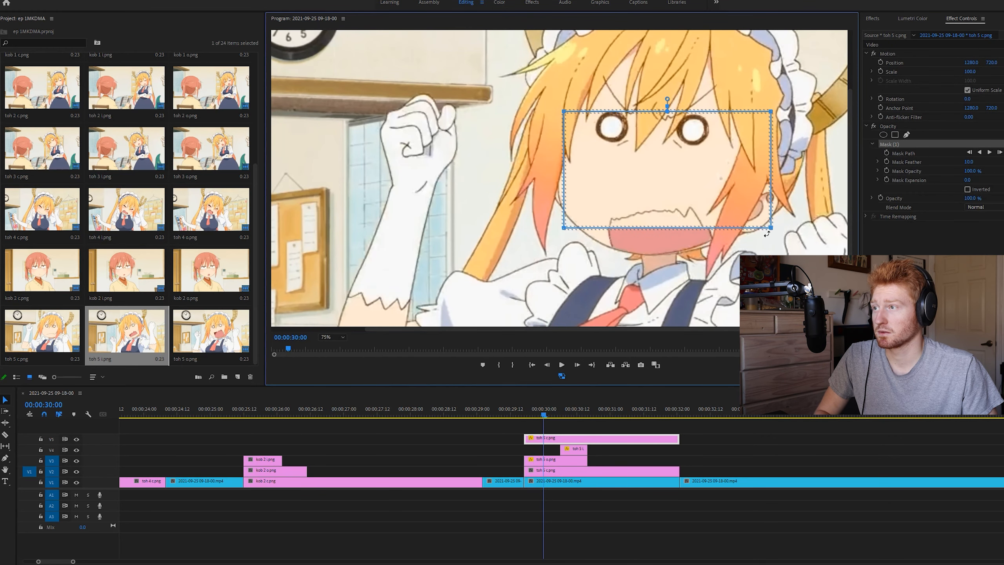
Reshape the V5 toh 5 c mask into a narrow outline around the orange hair strand beside the mouth, adding points along its inner edge
{"action": "left_click_drag", "start_coordinate": [771, 229], "coordinate": [725, 282]}
{"action": "left_click_drag", "start_coordinate": [771, 112], "coordinate": [781, 169]}
{"action": "left_click_drag", "start_coordinate": [564, 112], "coordinate": [741, 141]}
{"action": "left_click_drag", "start_coordinate": [564, 228], "coordinate": [684, 286]}
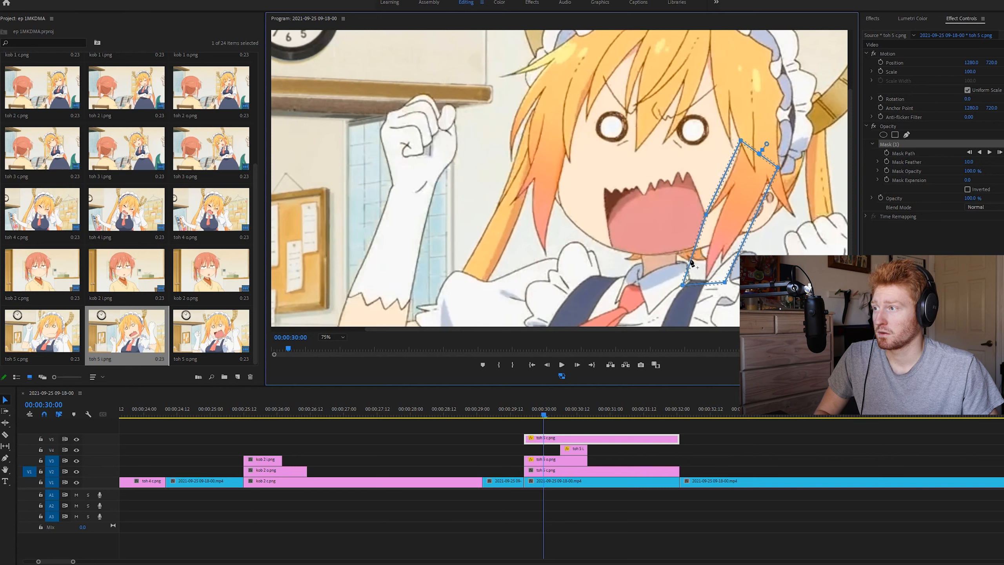
{"action": "left_click_drag", "start_coordinate": [680, 287], "coordinate": [723, 199]}
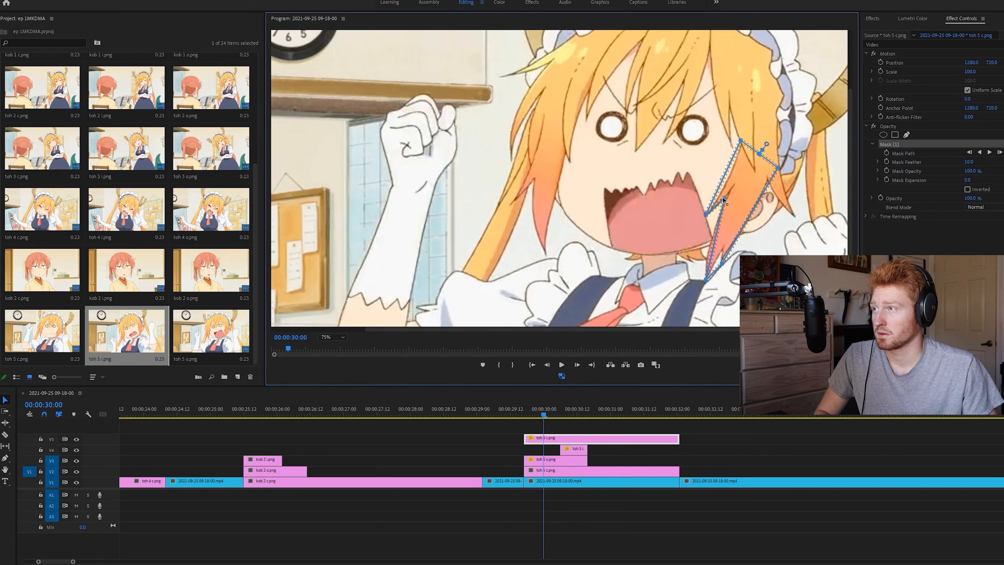
{"action": "left_click", "coordinate": [713, 234]}
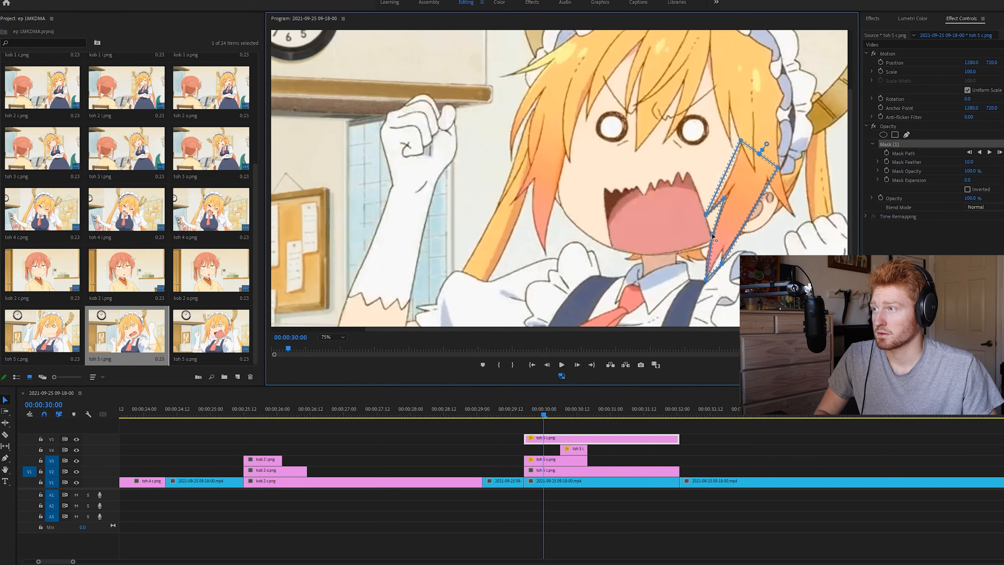
{"action": "left_click", "coordinate": [708, 254]}
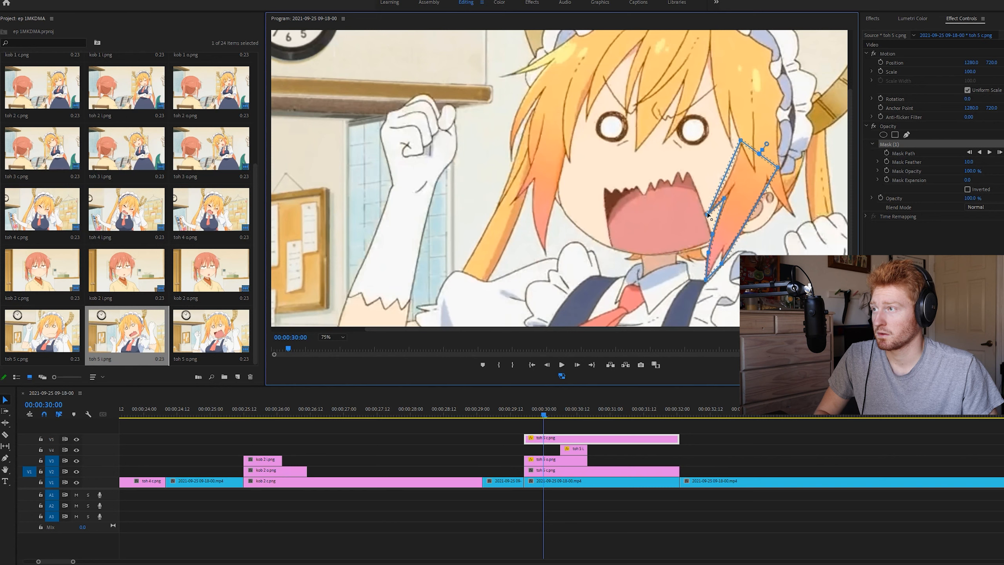
Set the hair strand mask's feather to 0 and check the layered result at 00:00:30:14
{"action": "left_click_drag", "start_coordinate": [969, 162], "coordinate": [945, 163]}
{"action": "left_click", "coordinate": [715, 425]}
{"action": "left_click_drag", "start_coordinate": [538, 411], "coordinate": [583, 423]}
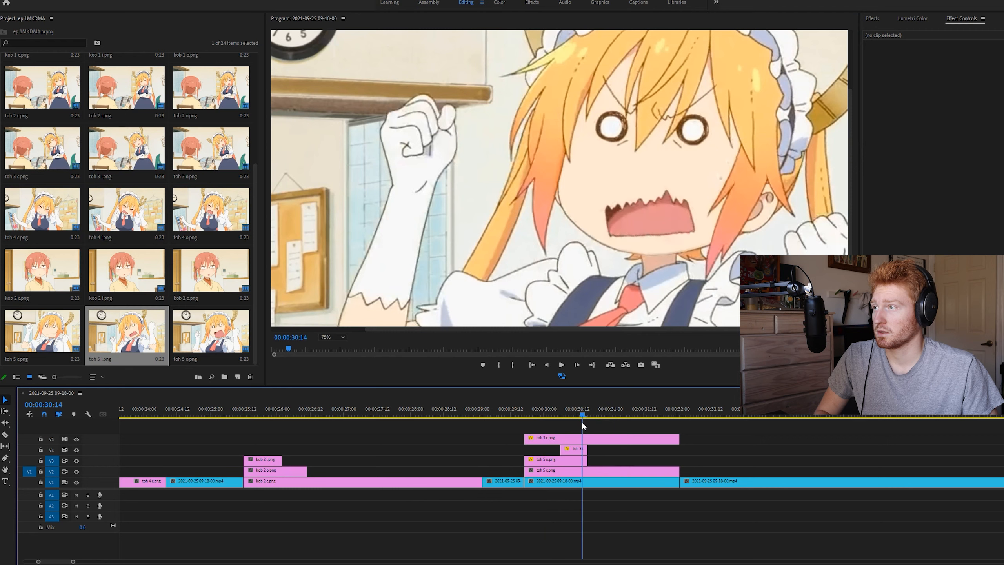
Adjust the V5 mask point at the small inner hair tip and check the in-between mouth frame at 00:00:30:15
{"action": "left_click", "coordinate": [601, 438]}
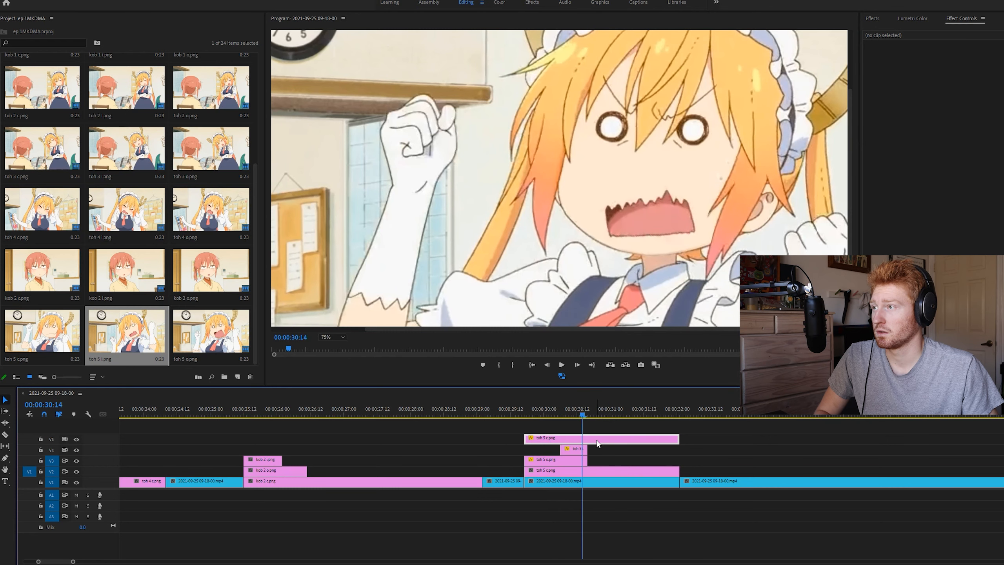
{"action": "left_click", "coordinate": [890, 145]}
{"action": "left_click", "coordinate": [709, 216]}
{"action": "left_click", "coordinate": [721, 432]}
{"action": "mouse_move", "coordinate": [593, 415]}
{"action": "left_mouse_down"}
{"action": "mouse_move", "coordinate": [574, 416]}
{"action": "mouse_move", "coordinate": [585, 418]}
{"action": "left_mouse_up"}
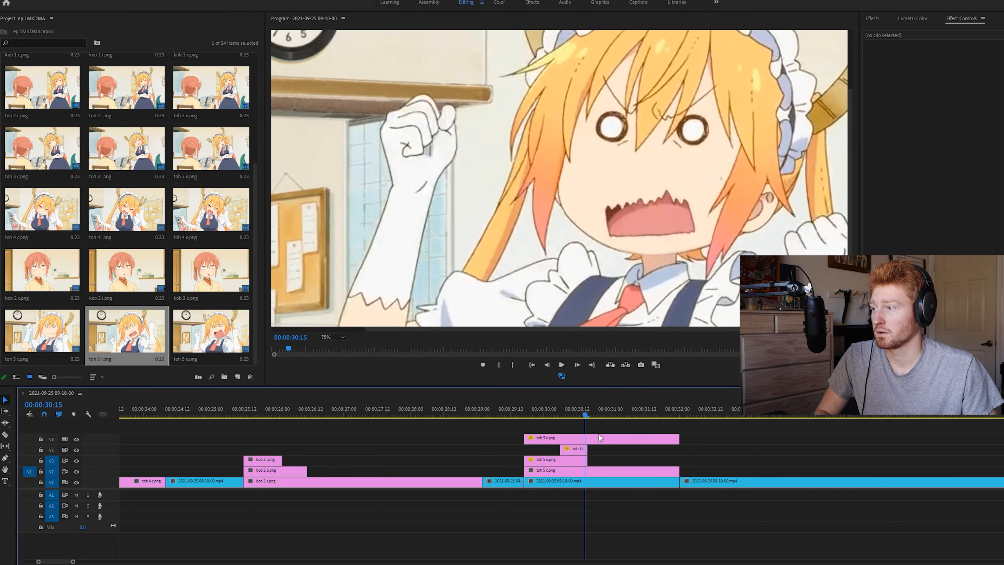
Refine the V5 toh 5 c mask at the small inner hair tip with an extra point so the whole tip is enclosed
{"action": "left_click", "coordinate": [612, 439]}
{"action": "left_click", "coordinate": [906, 145]}
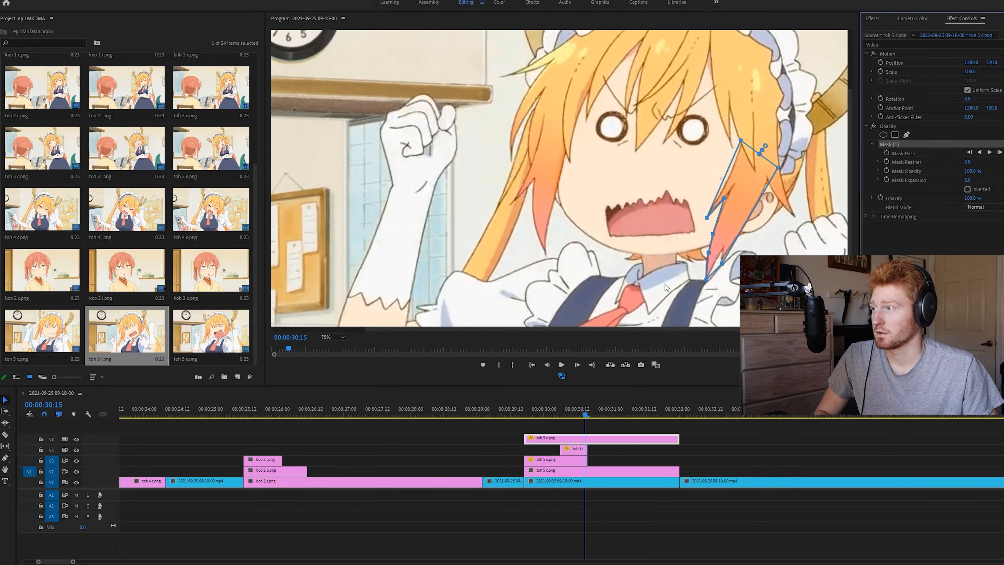
{"action": "scroll", "coordinate": [343, 337], "scroll_direction": "up", "scroll_amount": 2}
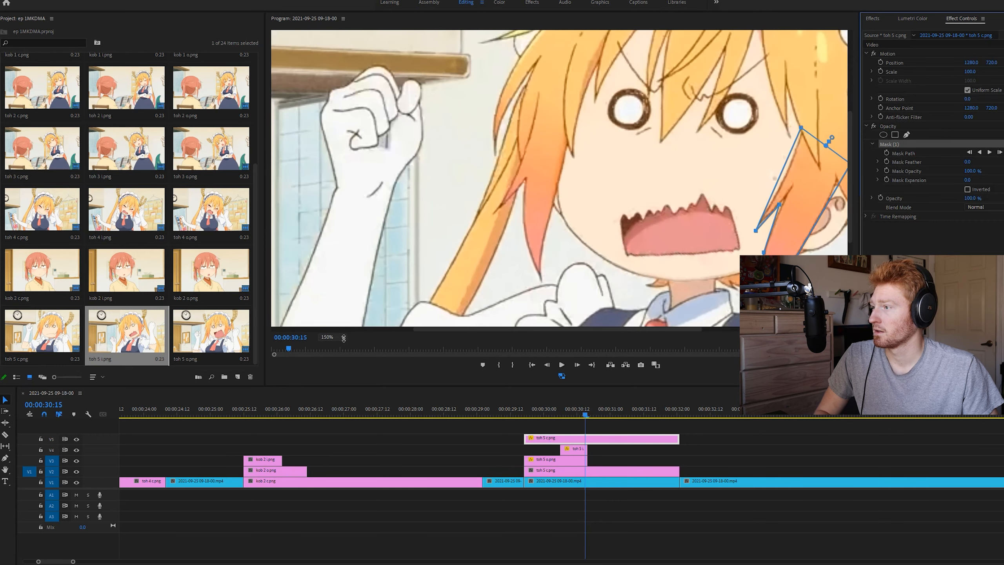
{"action": "left_click_drag", "start_coordinate": [528, 327], "coordinate": [632, 333]}
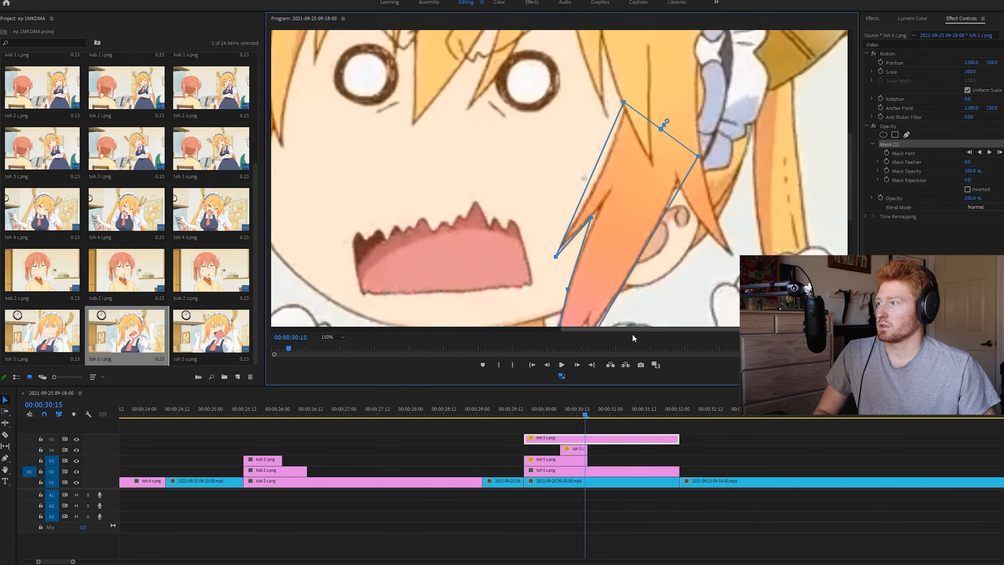
{"action": "mouse_move", "coordinate": [550, 257]}
{"action": "left_mouse_down"}
{"action": "mouse_move", "coordinate": [537, 267]}
{"action": "mouse_move", "coordinate": [546, 257]}
{"action": "mouse_move", "coordinate": [551, 265]}
{"action": "left_mouse_up"}
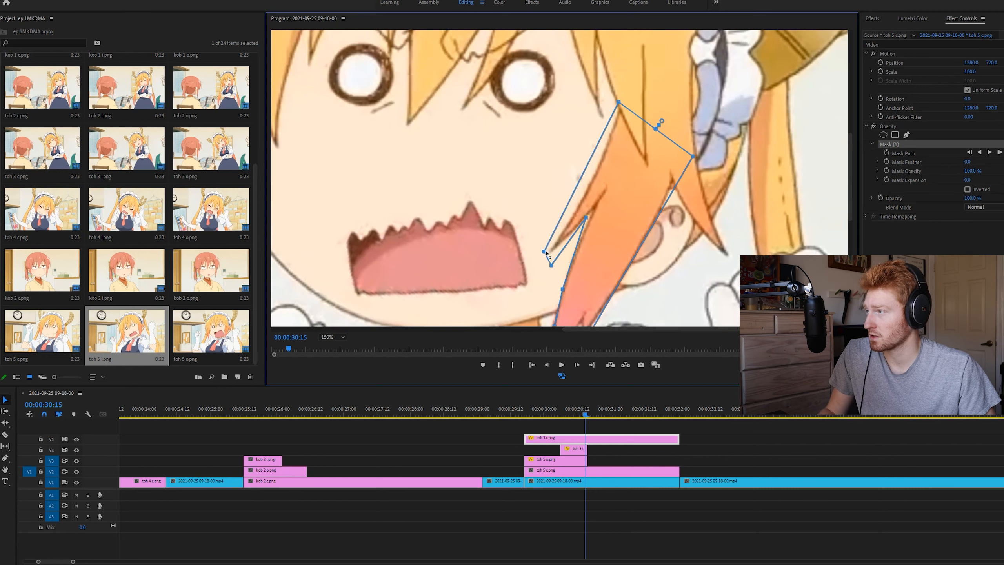
{"action": "left_click", "coordinate": [674, 423]}
Fit the V5 mask's outer tip point closer to the hair against the open mouth at 00:00:30:03
{"action": "left_click", "coordinate": [584, 411]}
{"action": "left_click_drag", "start_coordinate": [584, 412], "coordinate": [553, 424]}
{"action": "left_click", "coordinate": [557, 436]}
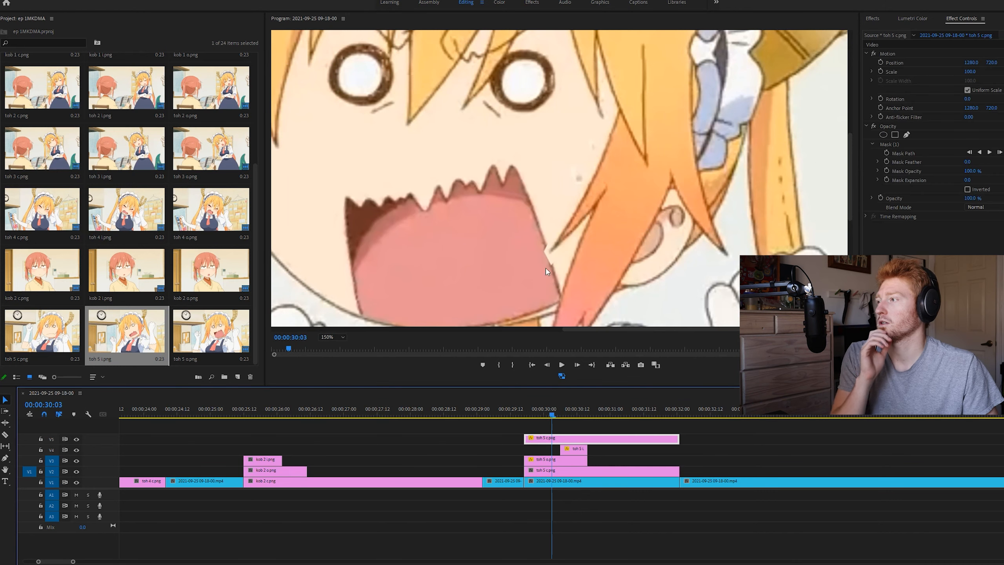
{"action": "left_click", "coordinate": [906, 143]}
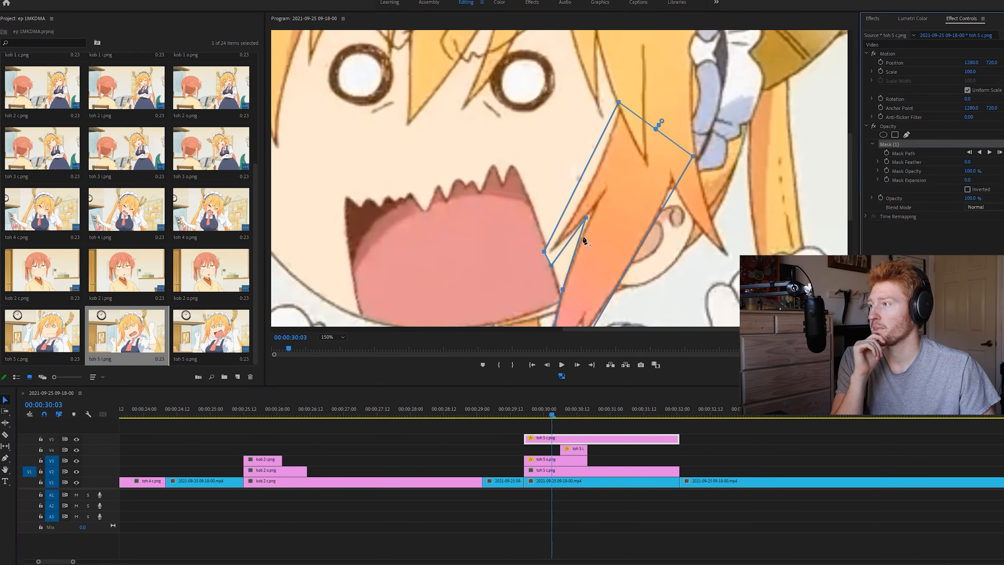
{"action": "left_click_drag", "start_coordinate": [545, 251], "coordinate": [547, 252]}
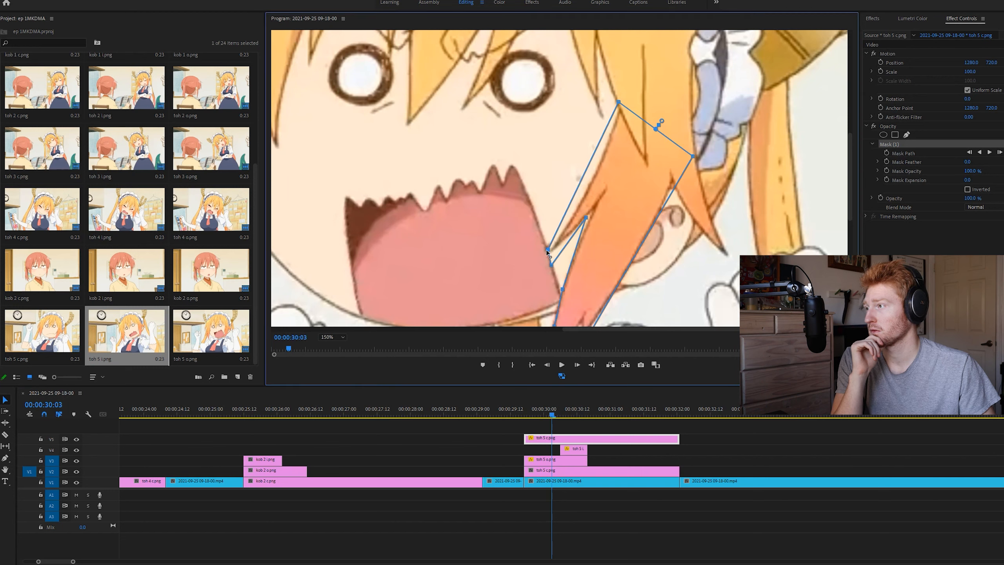
{"action": "left_click", "coordinate": [719, 440]}
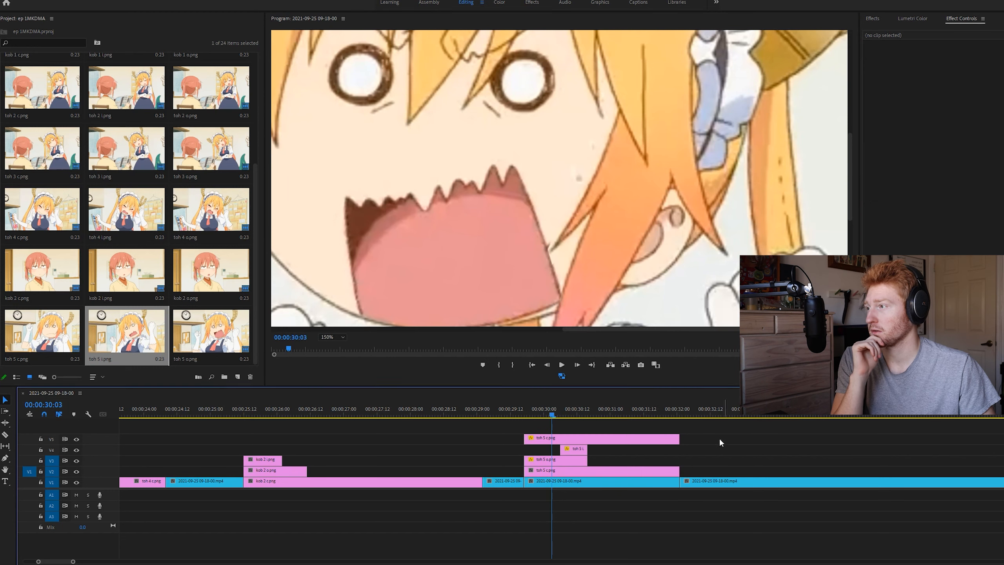
Fine-tune the V5 mask's inner hair tip at 00:00:30:01 and check the mouth change up to 00:00:30:08
{"action": "mouse_move", "coordinate": [553, 416]}
{"action": "left_mouse_down"}
{"action": "mouse_move", "coordinate": [582, 417]}
{"action": "mouse_move", "coordinate": [549, 418]}
{"action": "left_mouse_up"}
{"action": "left_click", "coordinate": [556, 441]}
{"action": "left_click", "coordinate": [896, 143]}
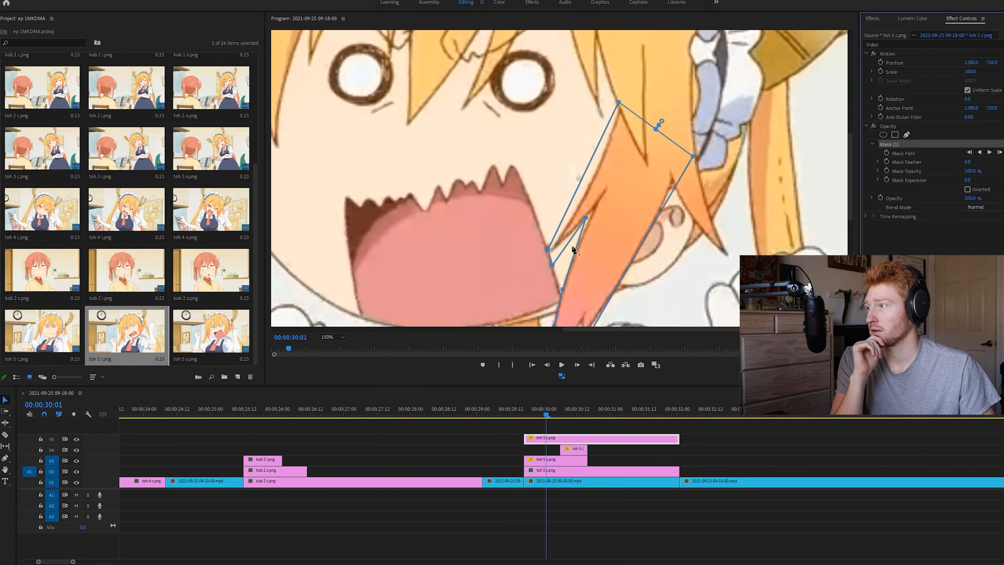
{"action": "left_click_drag", "start_coordinate": [552, 248], "coordinate": [545, 239]}
{"action": "left_click", "coordinate": [599, 425]}
{"action": "mouse_move", "coordinate": [548, 416]}
{"action": "left_mouse_down"}
{"action": "mouse_move", "coordinate": [607, 424]}
{"action": "mouse_move", "coordinate": [566, 418]}
{"action": "left_mouse_up"}
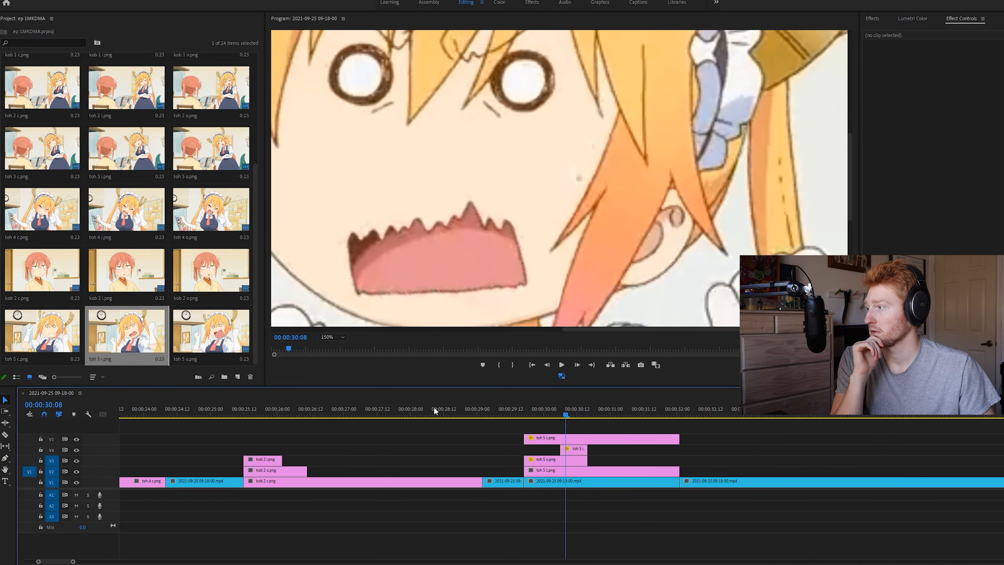